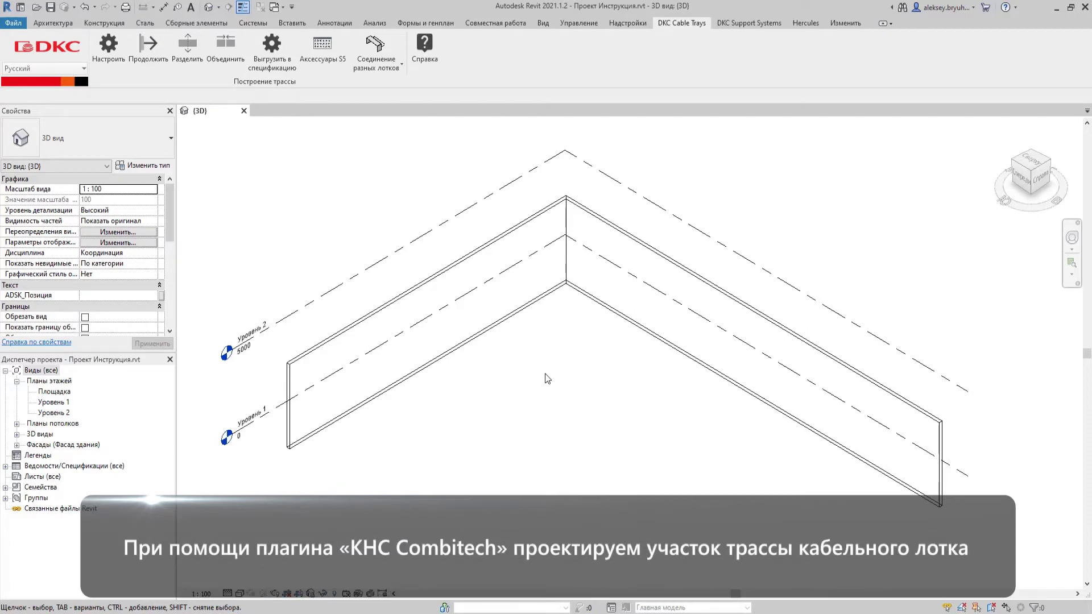
Switch the 3D view to Top so the L-shaped wall is seen from above
{"action": "left_click", "coordinate": [1033, 163]}
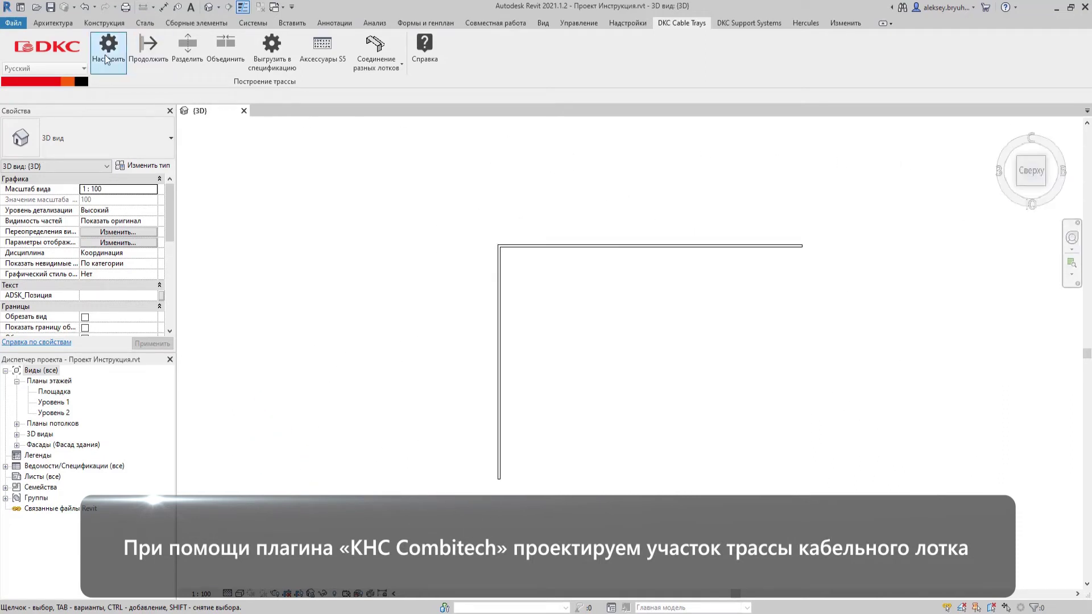
Route a 400×100 mm S5 Combitech tray from the wall's lower end, around the corner, to its far end
{"action": "left_click", "coordinate": [106, 59]}
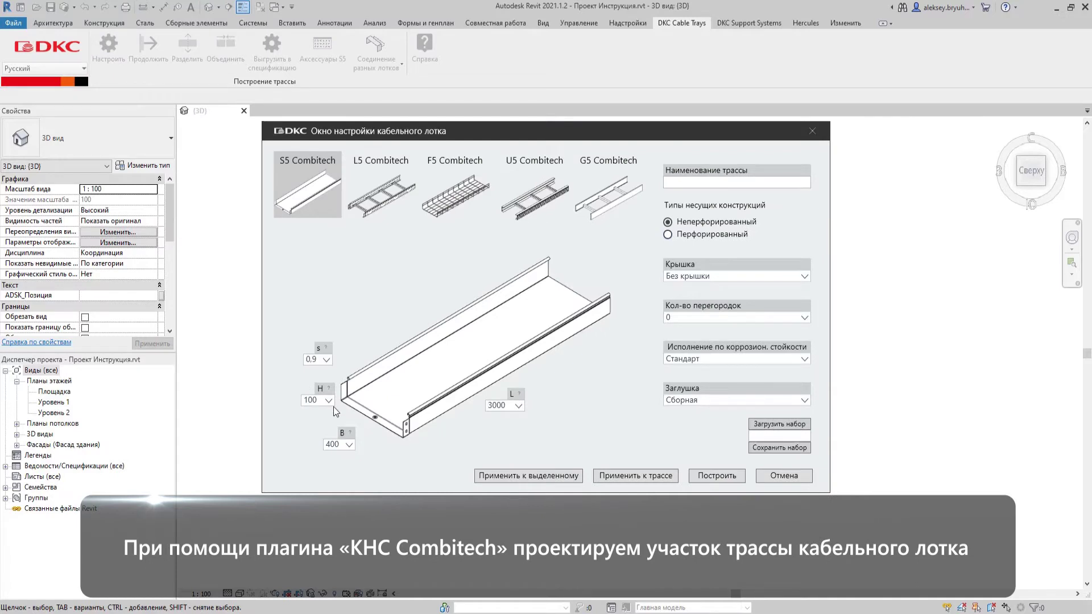
{"action": "left_click", "coordinate": [346, 445]}
{"action": "left_click", "coordinate": [715, 476]}
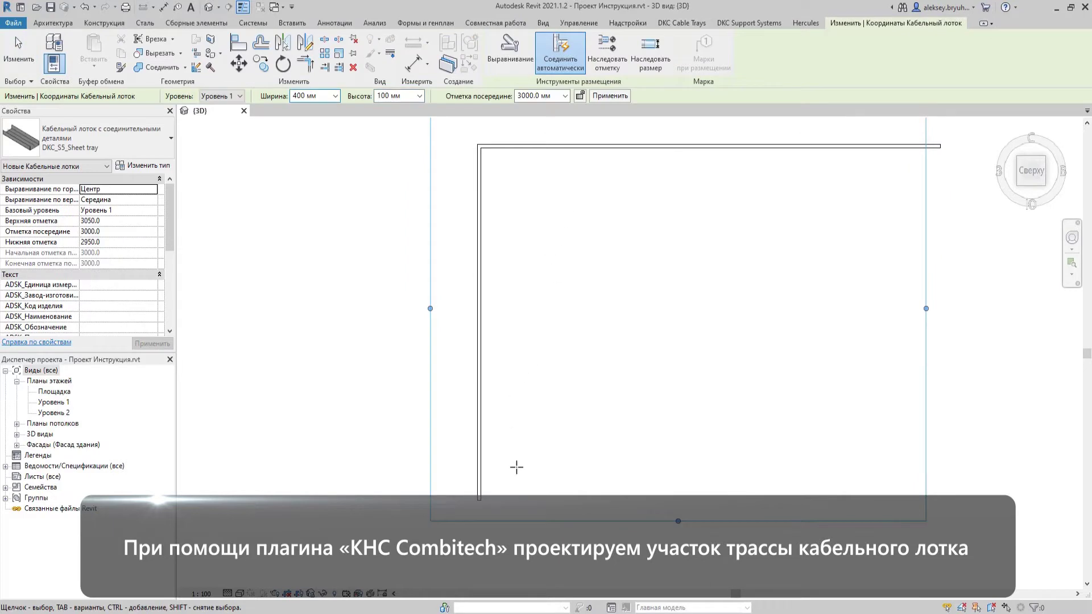
{"action": "left_click", "coordinate": [515, 467]}
{"action": "left_click", "coordinate": [509, 170]}
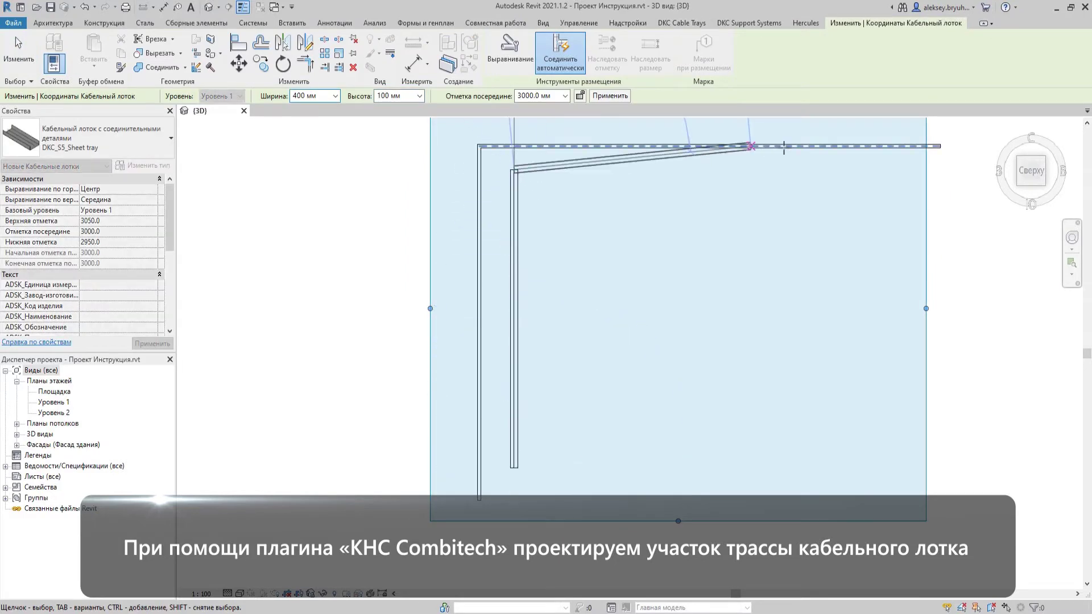
{"action": "left_click", "coordinate": [889, 167]}
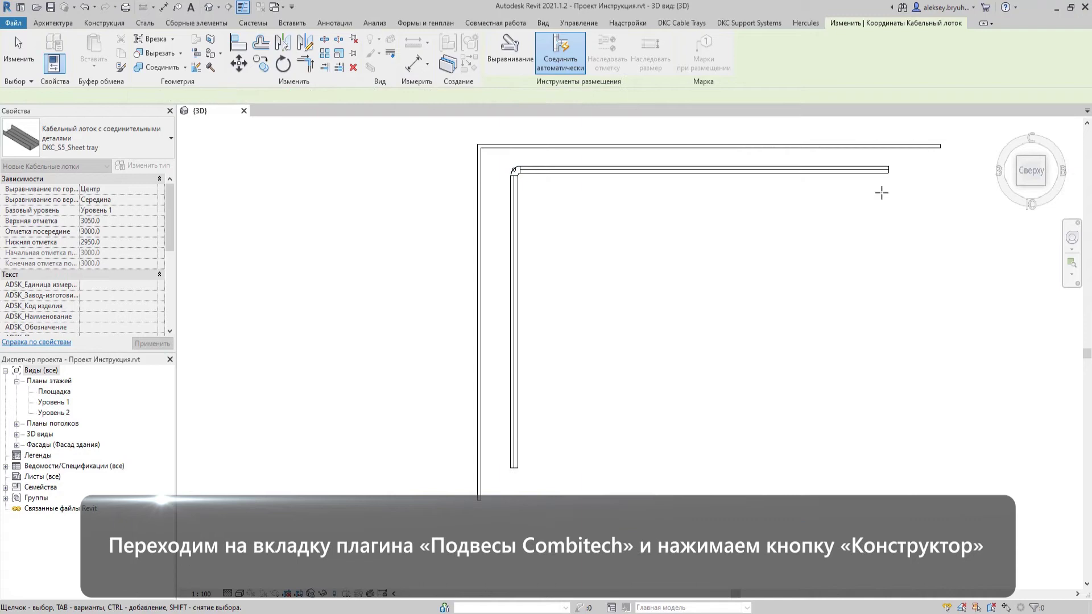
{"action": "key", "text": "Escape"}
{"action": "key", "text": "Escape"}
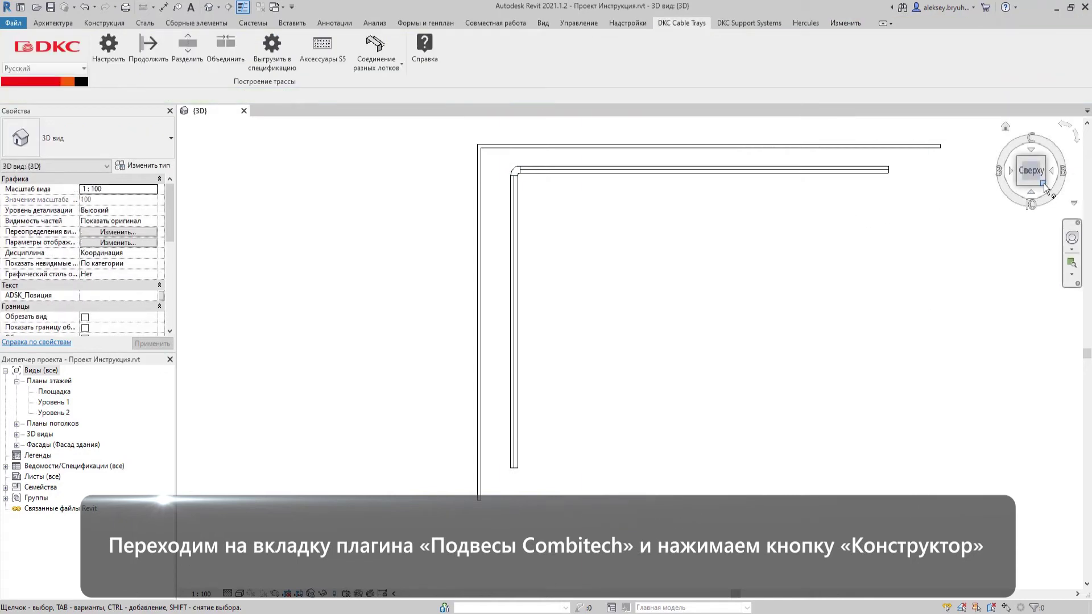
Back in isometric view, pick the braced wall console from DKC's К вертикальной поверхности > К стене catalog
{"action": "left_click", "coordinate": [1045, 183]}
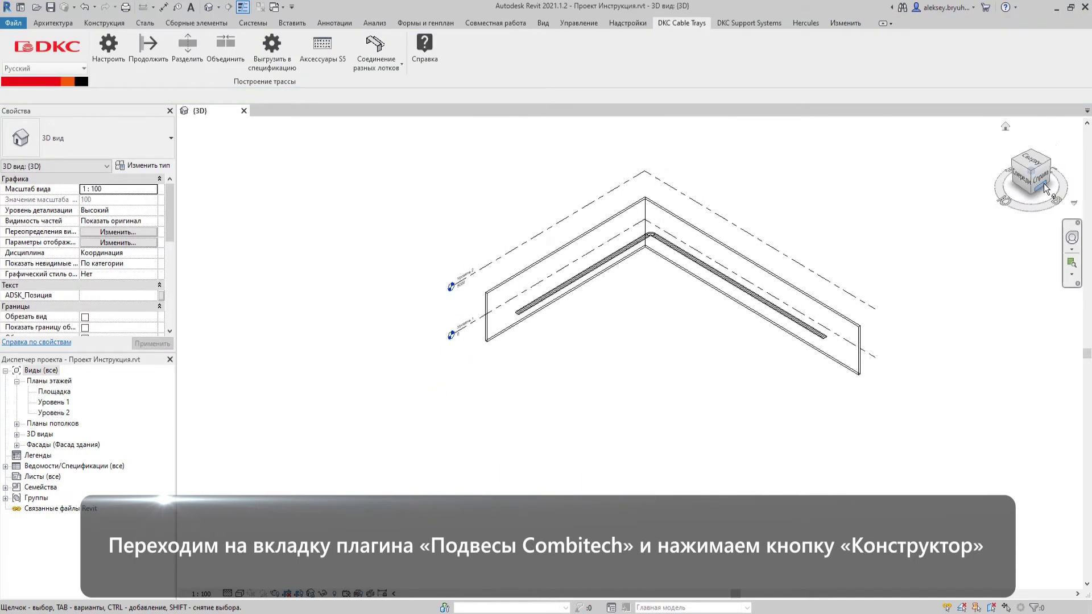
{"action": "left_click", "coordinate": [738, 25]}
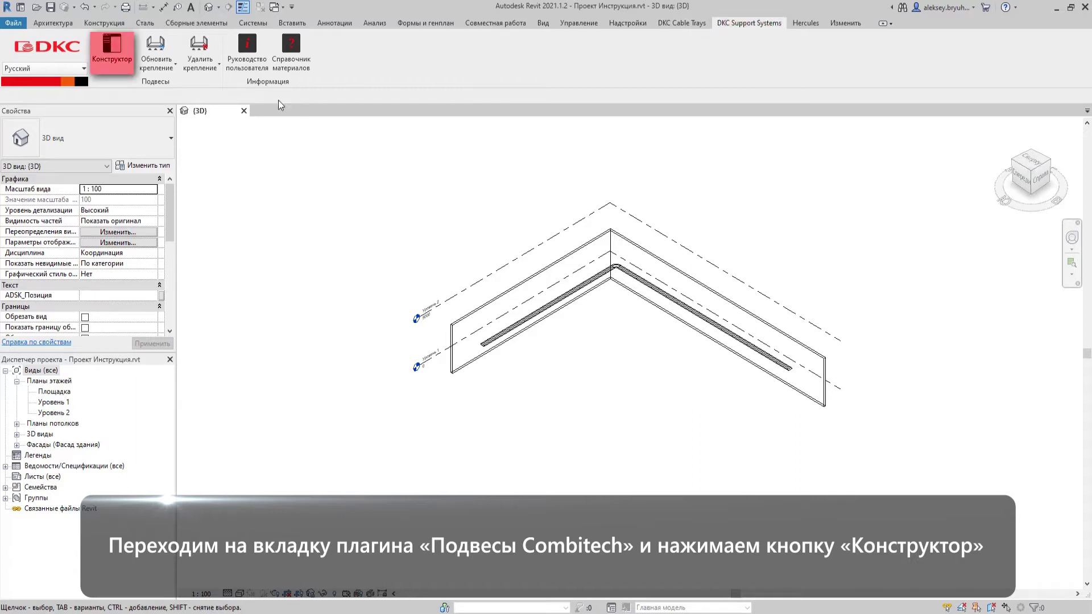
{"action": "left_click", "coordinate": [109, 52]}
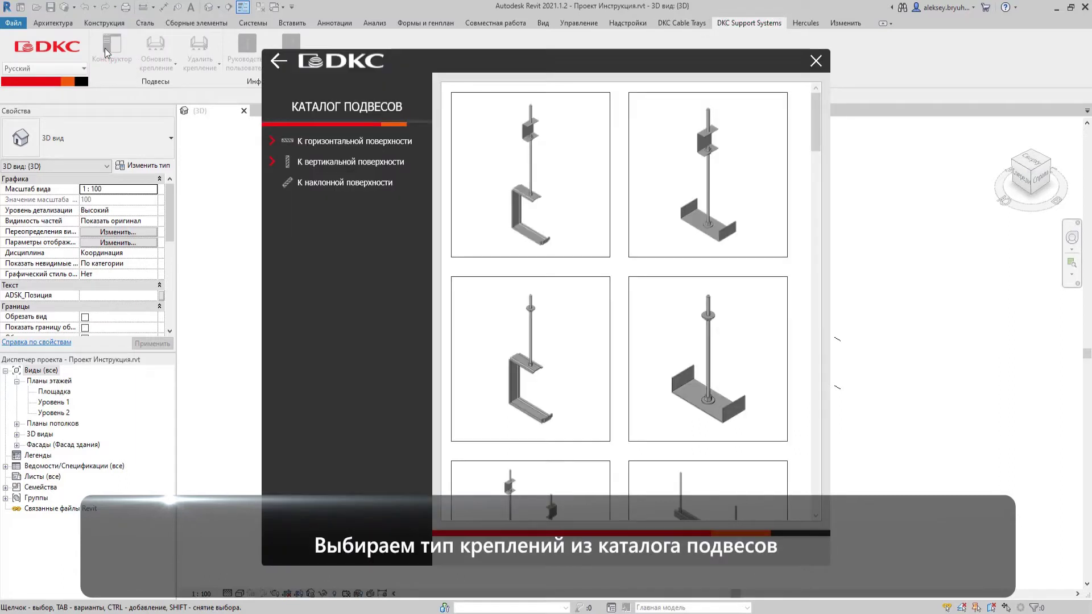
{"action": "left_click", "coordinate": [267, 141]}
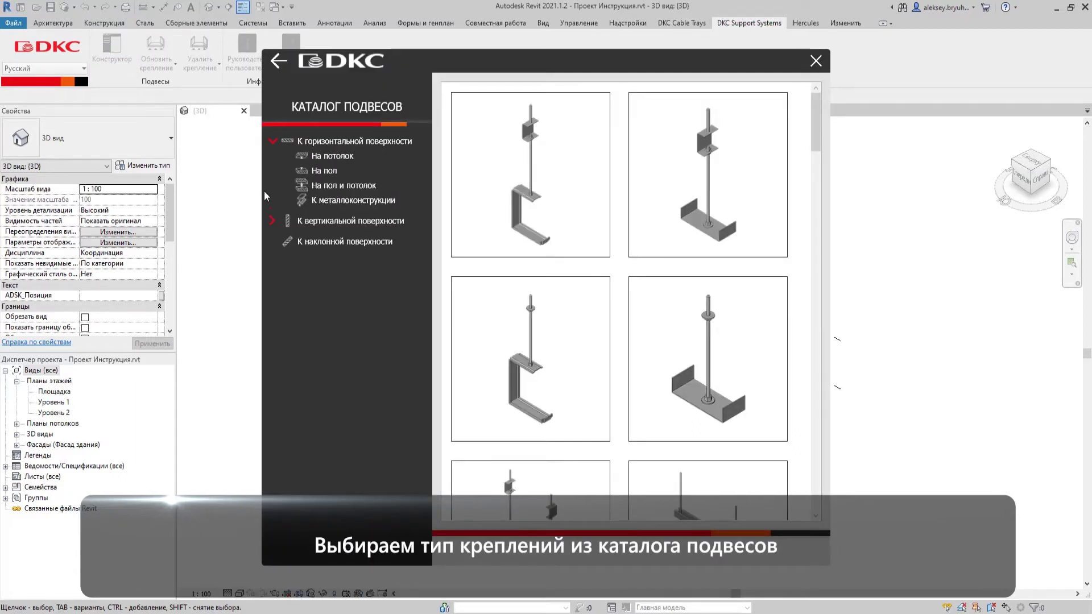
{"action": "left_click", "coordinate": [272, 222]}
{"action": "left_click", "coordinate": [316, 237]}
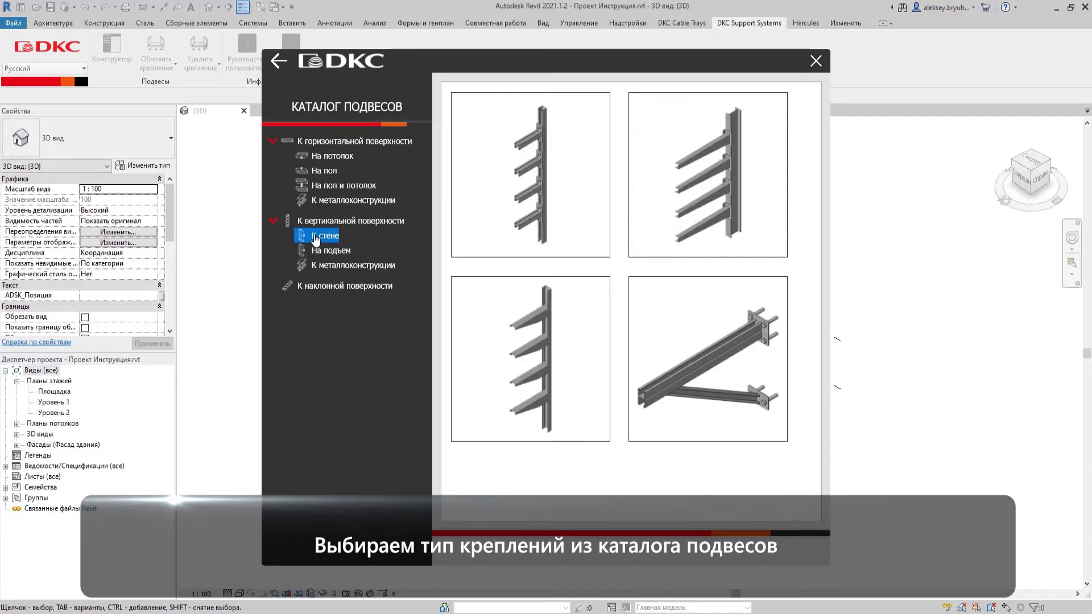
{"action": "left_click", "coordinate": [680, 337]}
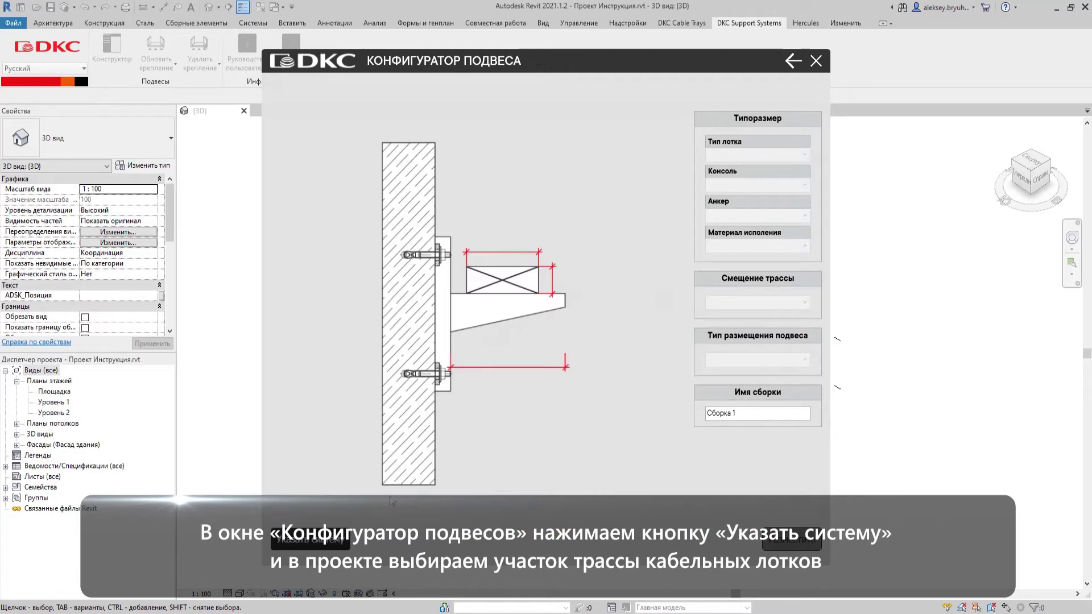
Assign the cable tray as the supported route, with tray type Листовой лоток S5
{"action": "left_click", "coordinate": [329, 543]}
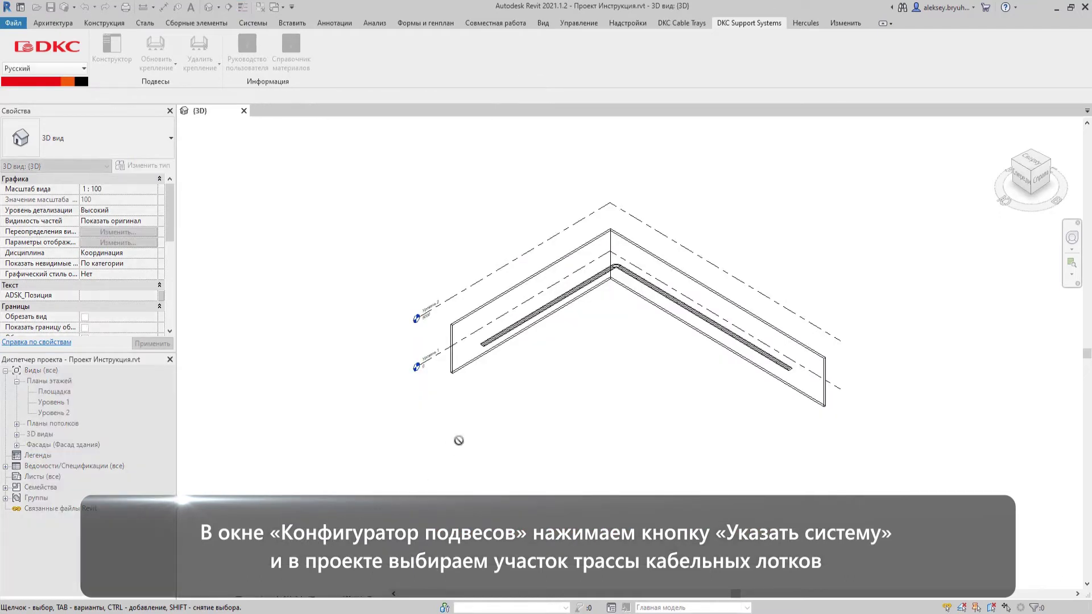
{"action": "left_click", "coordinate": [512, 341]}
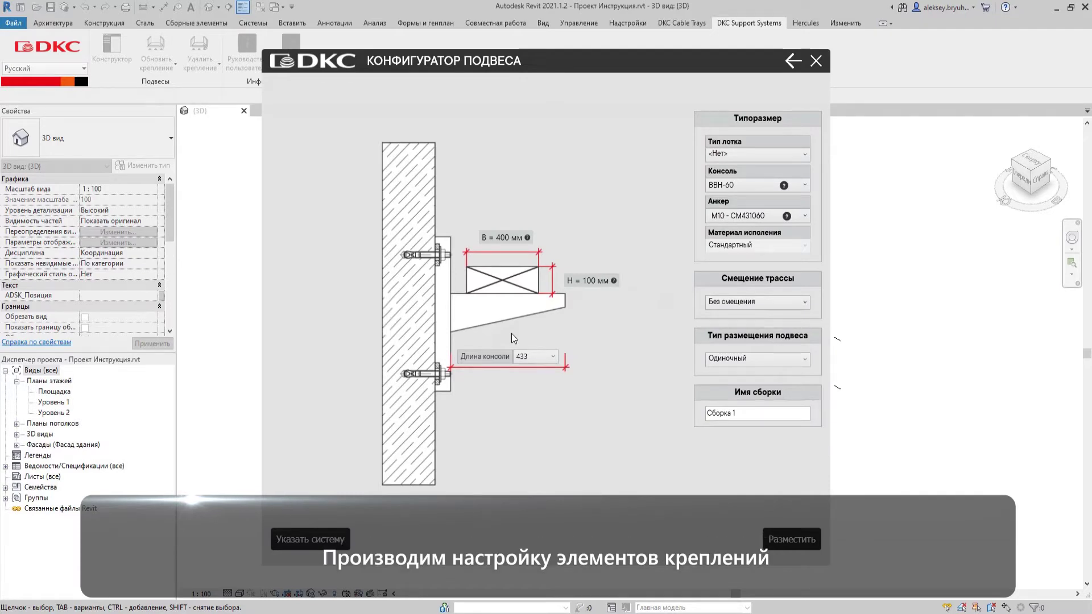
{"action": "left_click", "coordinate": [802, 154]}
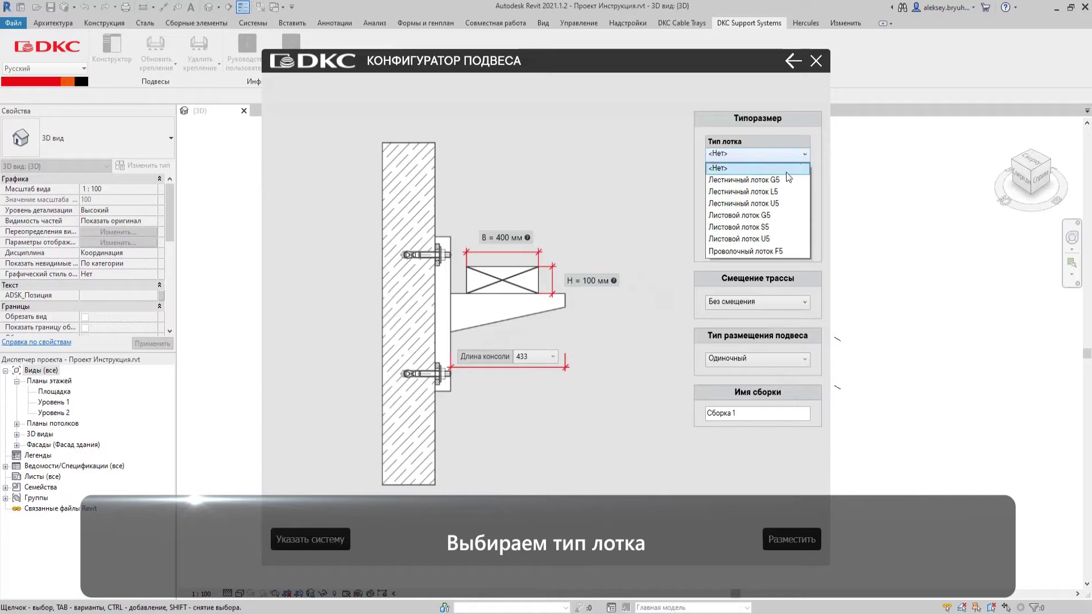
{"action": "left_click", "coordinate": [773, 226]}
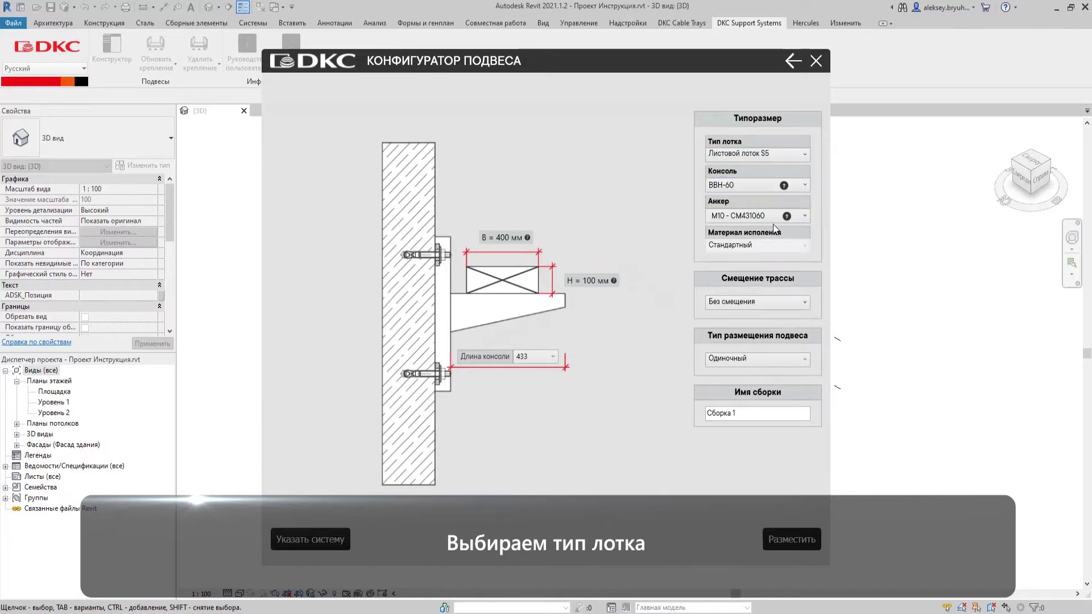
Choose the BBN-60 console and offset the route toward the left wall
{"action": "left_click", "coordinate": [799, 185]}
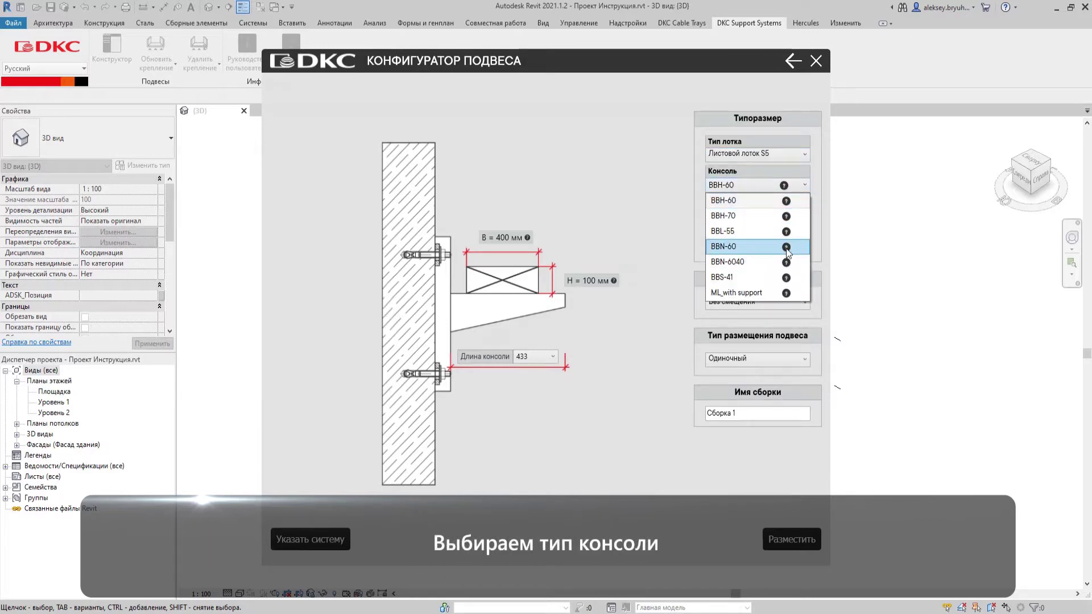
{"action": "left_click", "coordinate": [764, 247]}
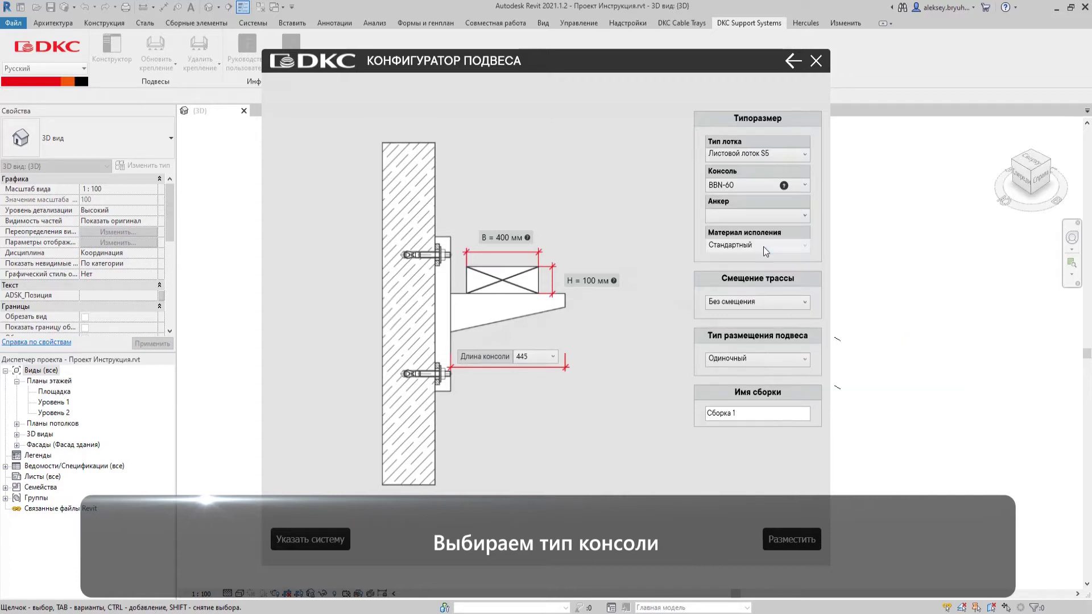
{"action": "left_click", "coordinate": [753, 302]}
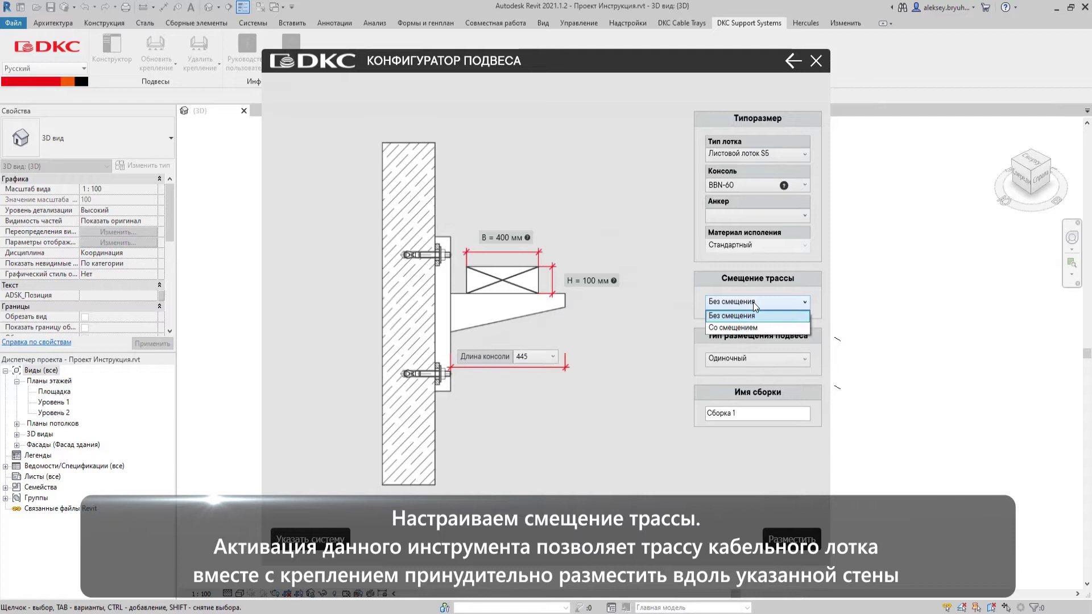
{"action": "left_click", "coordinate": [753, 328]}
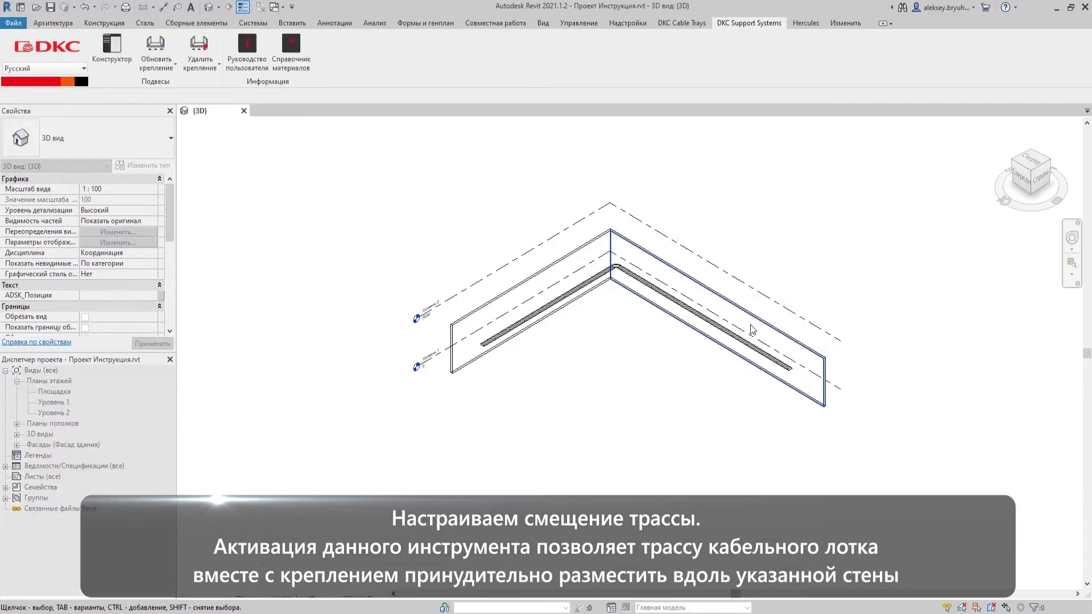
{"action": "left_click", "coordinate": [571, 265]}
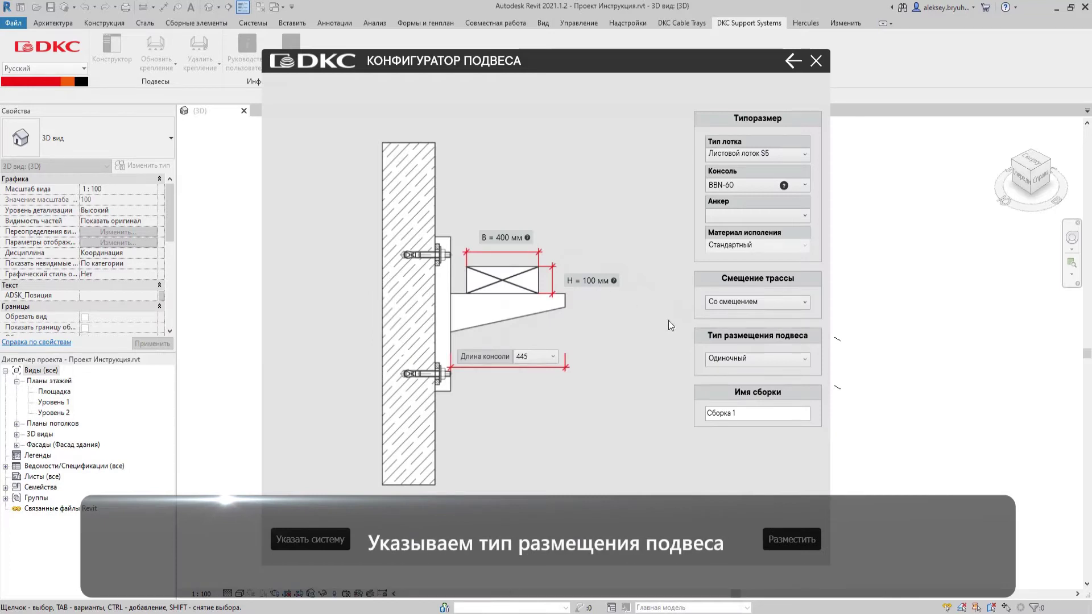
Use group hanger placement with a 500 mm start offset and 1000 mm spacing
{"action": "left_click", "coordinate": [715, 362]}
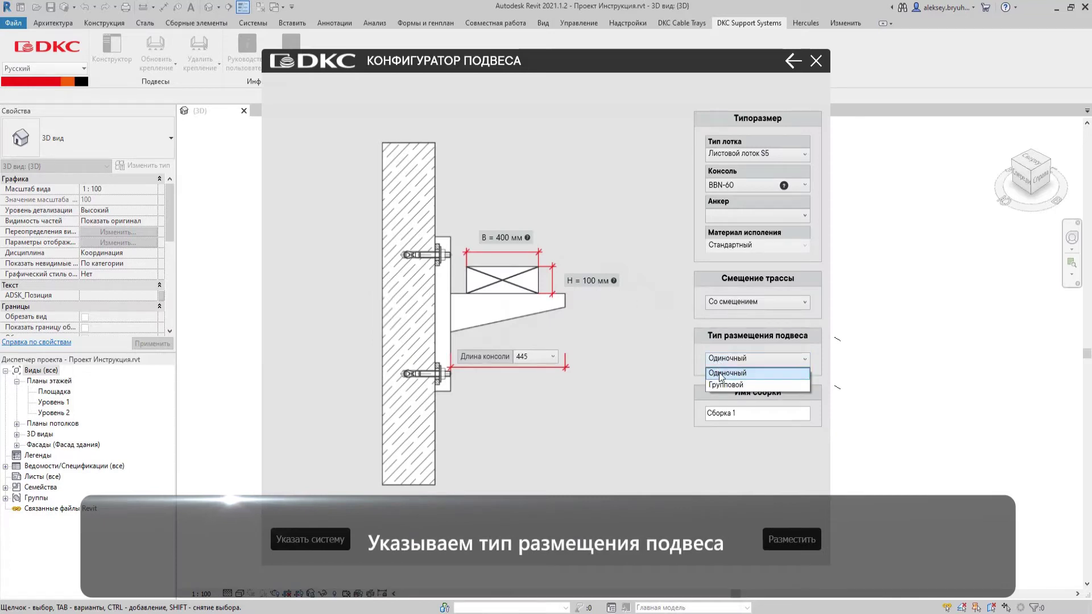
{"action": "left_click", "coordinate": [725, 385]}
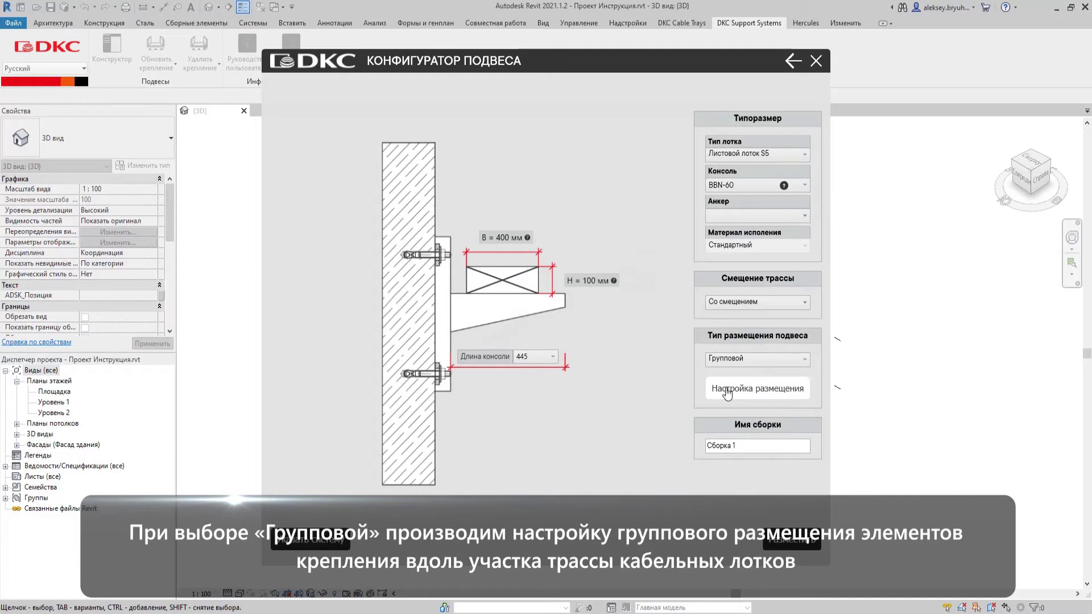
{"action": "left_click", "coordinate": [727, 393]}
{"action": "left_click", "coordinate": [413, 290]}
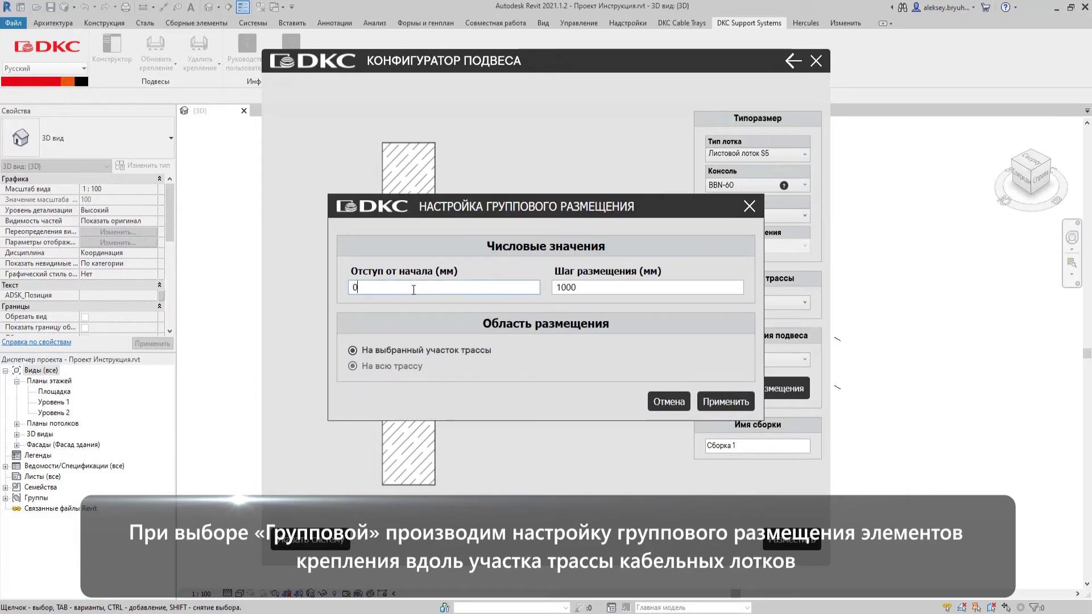
{"action": "type", "text": "500"}
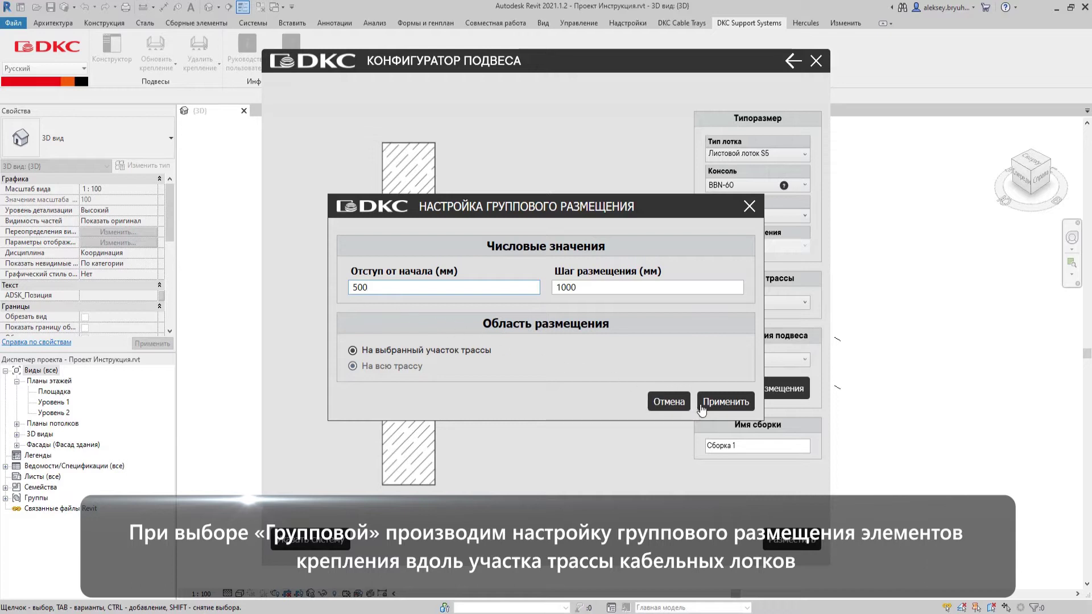
{"action": "left_click", "coordinate": [717, 405]}
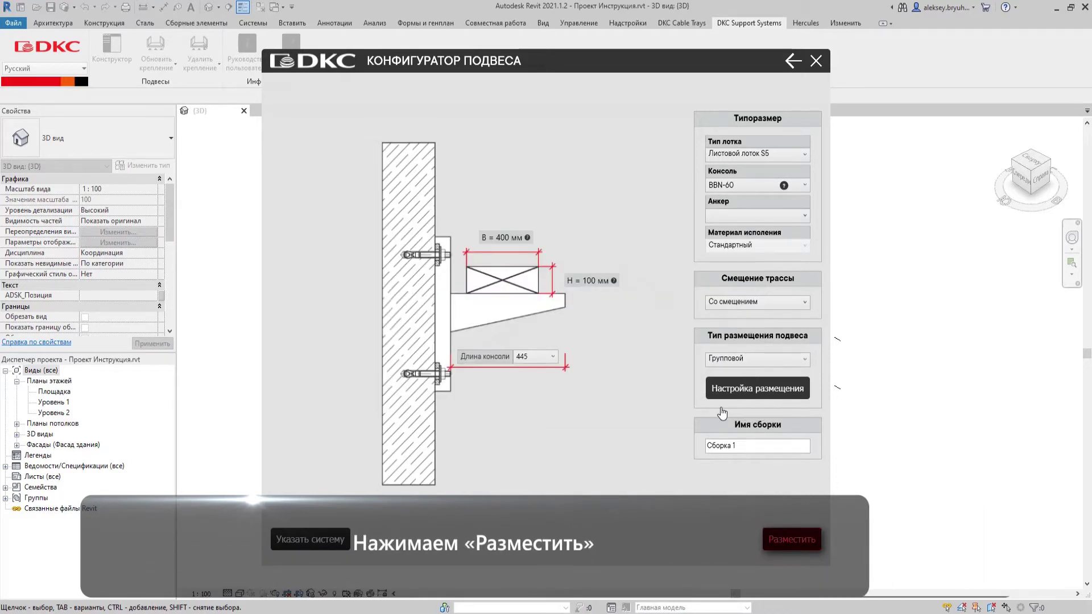
Place the wall brackets along the tray, test Отразить and flip back, then accept them
{"action": "left_click", "coordinate": [789, 540]}
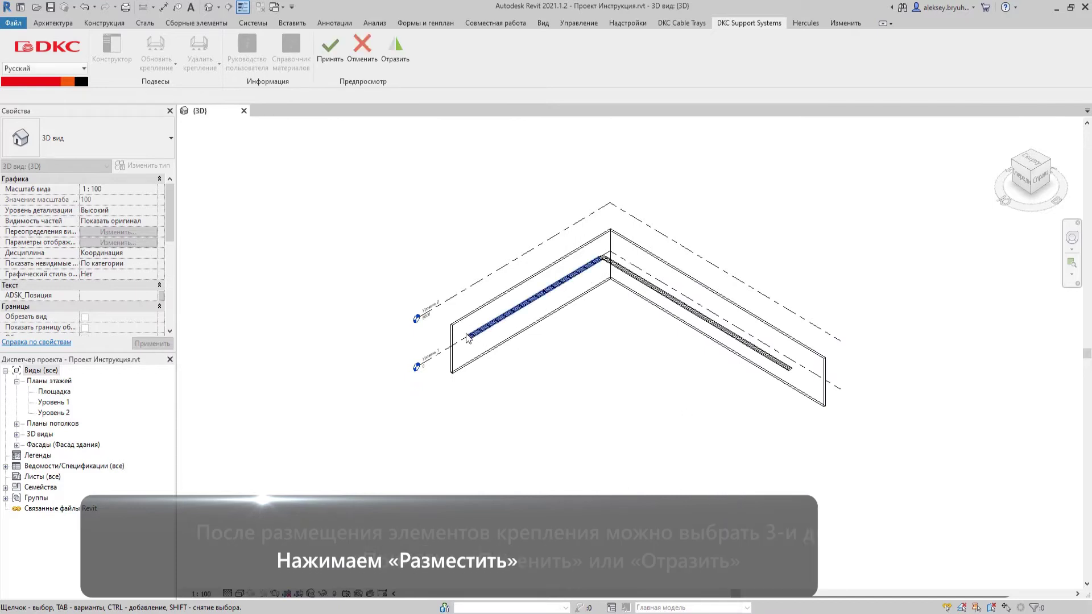
{"action": "scroll", "coordinate": [480, 339], "scroll_direction": "up", "scroll_amount": 3}
{"action": "scroll", "coordinate": [480, 342], "scroll_direction": "up", "scroll_amount": 2}
{"action": "scroll", "coordinate": [444, 399], "scroll_direction": "up", "scroll_amount": 2}
{"action": "scroll", "coordinate": [398, 455], "scroll_direction": "up", "scroll_amount": 1}
{"action": "scroll", "coordinate": [360, 508], "scroll_direction": "up", "scroll_amount": 1}
{"action": "scroll", "coordinate": [360, 508], "scroll_direction": "up", "scroll_amount": 2}
{"action": "scroll", "coordinate": [364, 483], "scroll_direction": "up", "scroll_amount": 2}
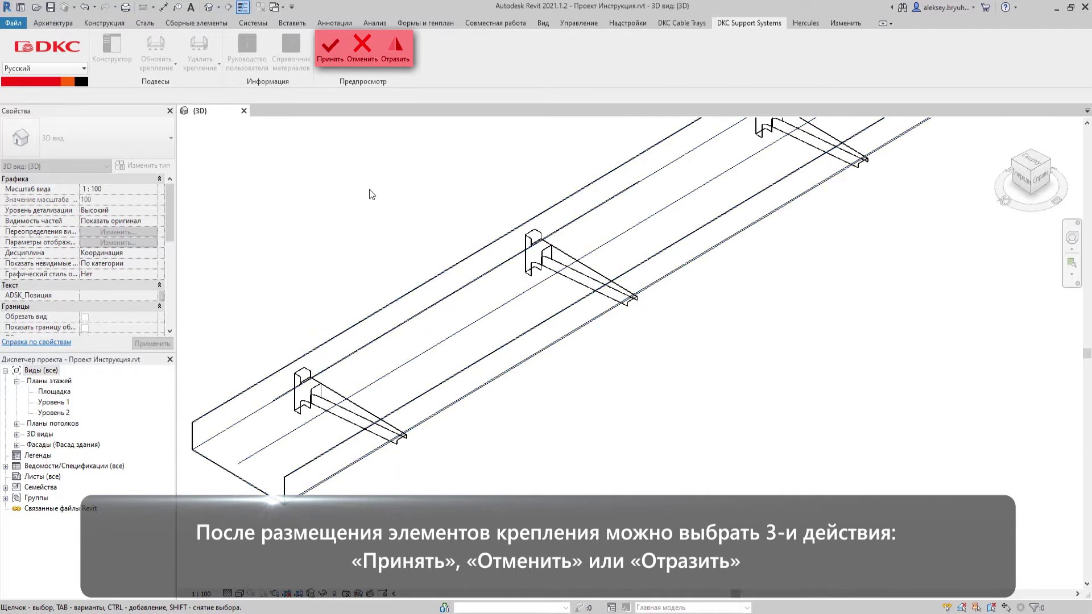
{"action": "left_click", "coordinate": [396, 48]}
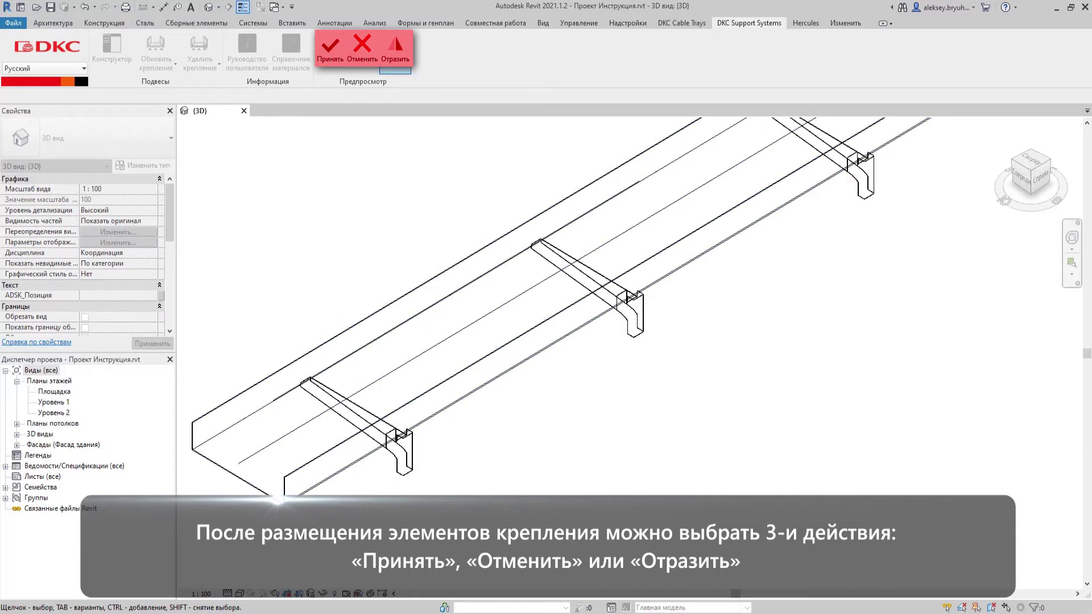
{"action": "left_click", "coordinate": [395, 48]}
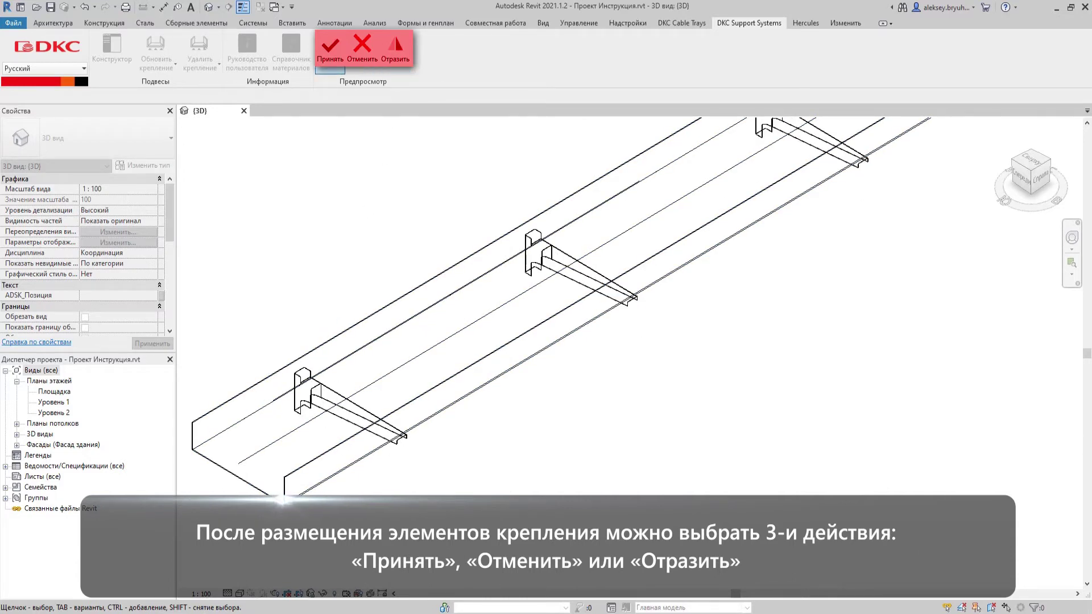
{"action": "left_click", "coordinate": [330, 49]}
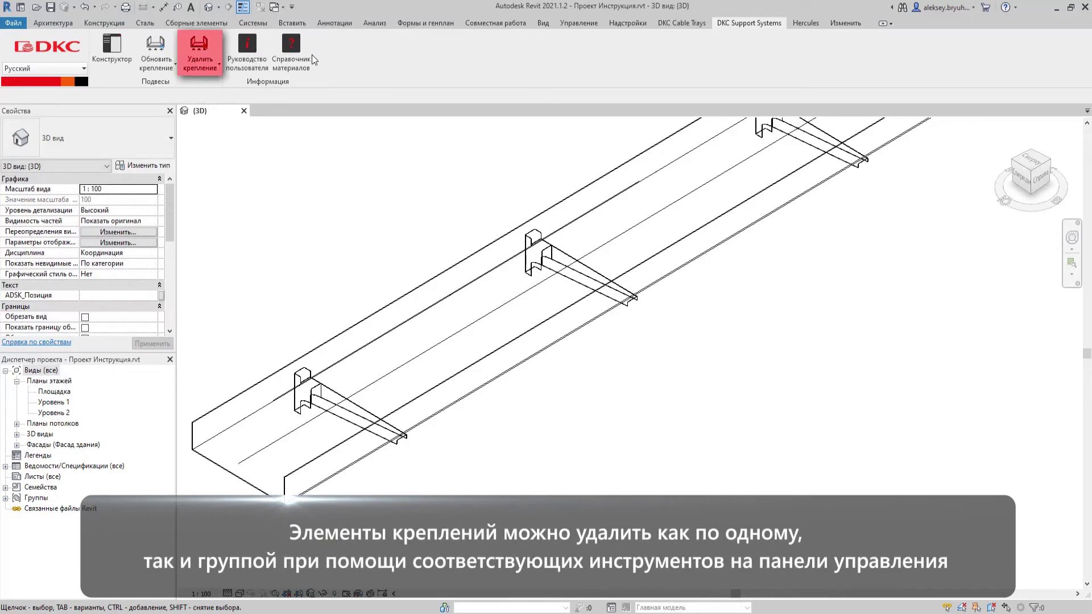
Delete the lowest wall bracket with Удалить крепление > Одиночно, then choose Группой deletion
{"action": "left_click", "coordinate": [203, 62]}
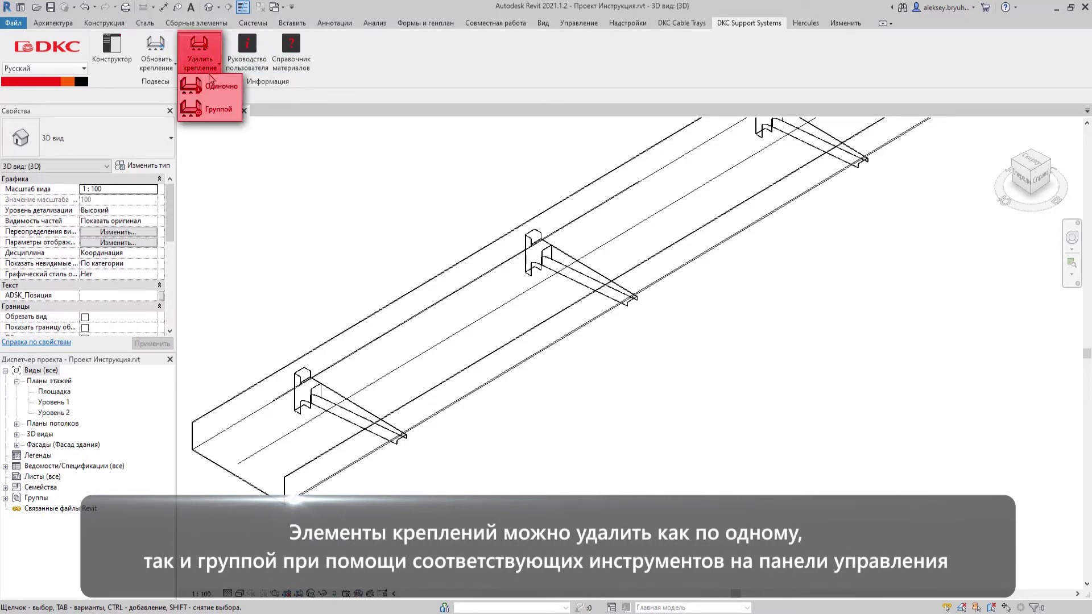
{"action": "left_click", "coordinate": [213, 85]}
{"action": "left_click", "coordinate": [394, 443]}
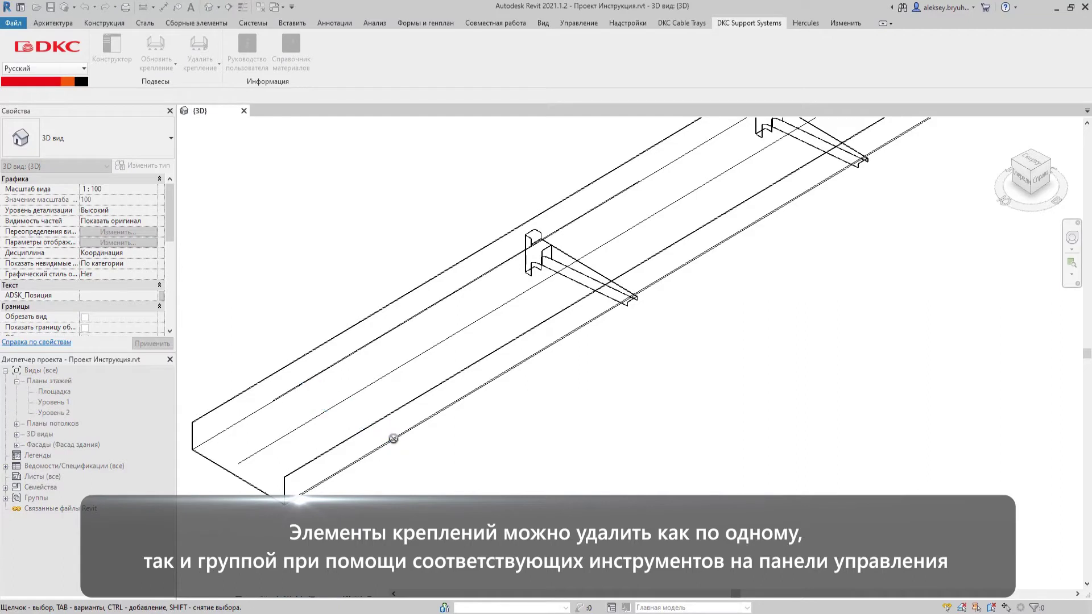
{"action": "left_click", "coordinate": [201, 59]}
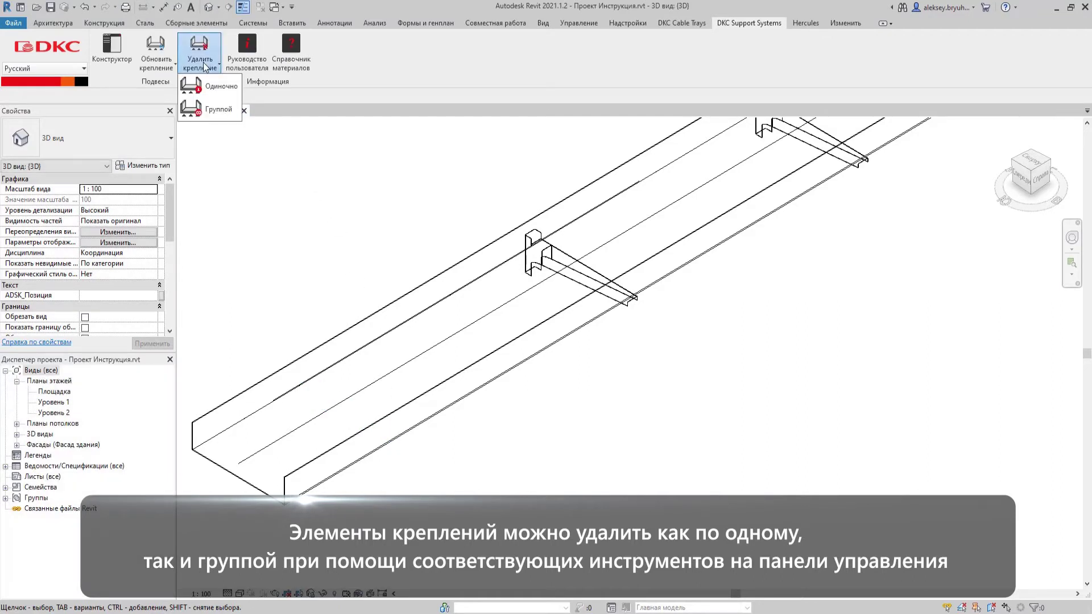
{"action": "left_click", "coordinate": [219, 110]}
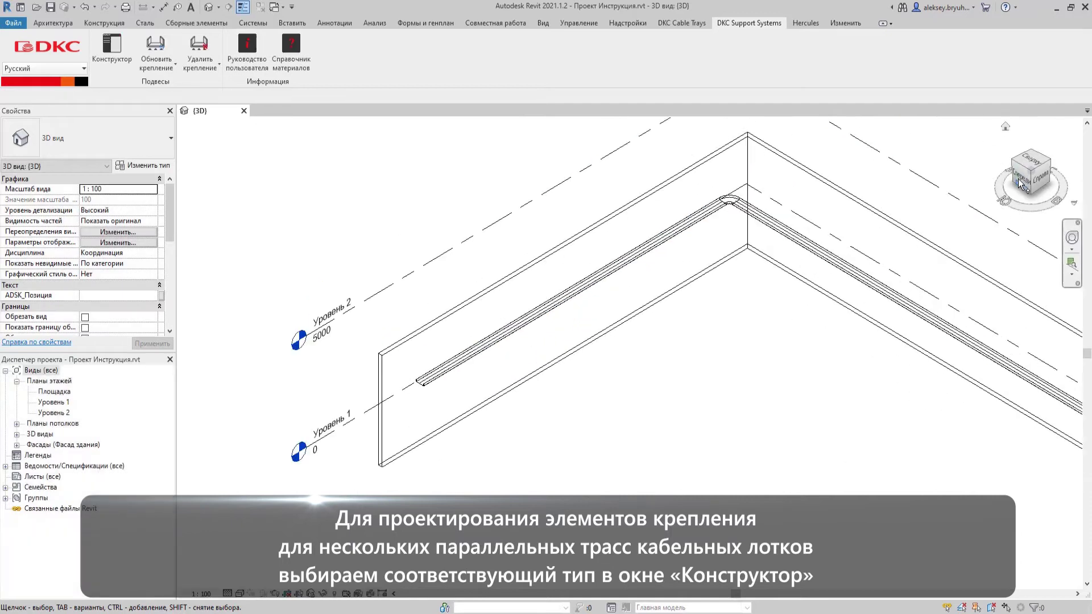
In front view, copy the tray run upward twice to stack three runs on the wall
{"action": "left_click", "coordinate": [1020, 183]}
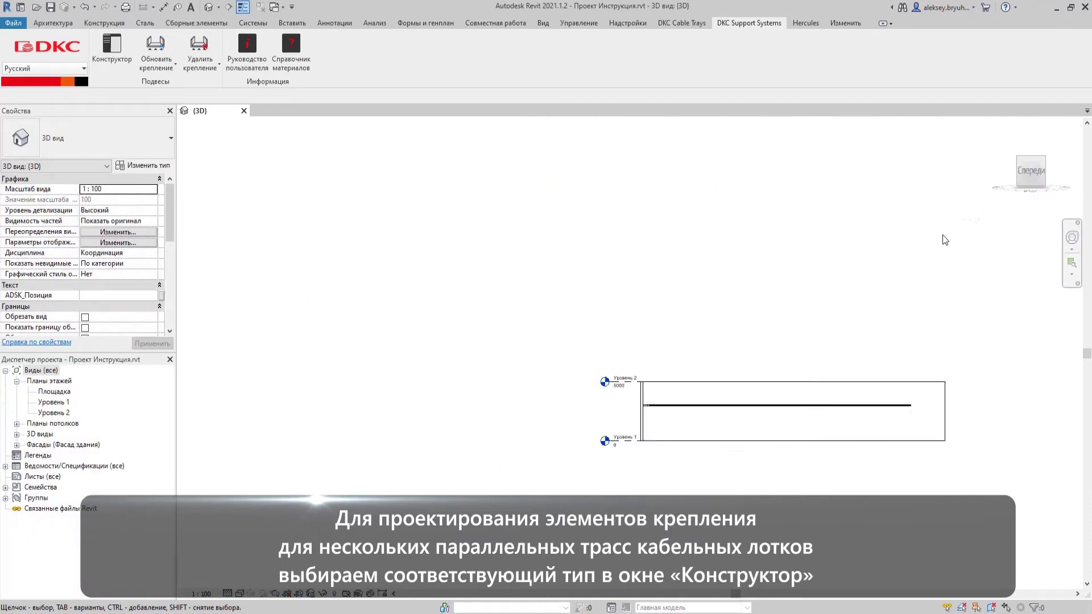
{"action": "scroll", "coordinate": [506, 356], "scroll_direction": "up", "scroll_amount": 5}
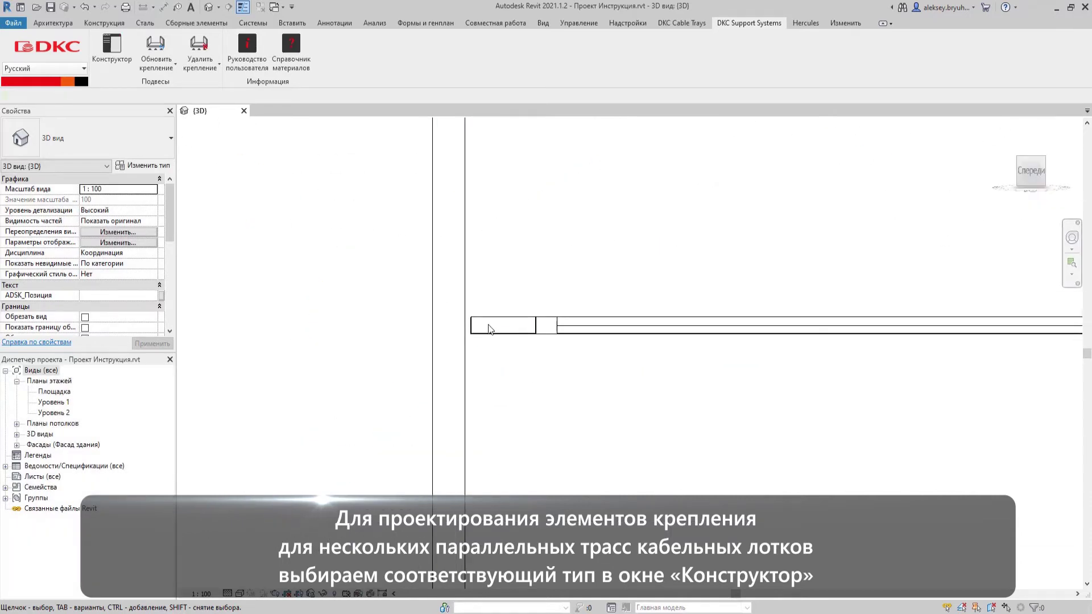
{"action": "left_click", "coordinate": [478, 326]}
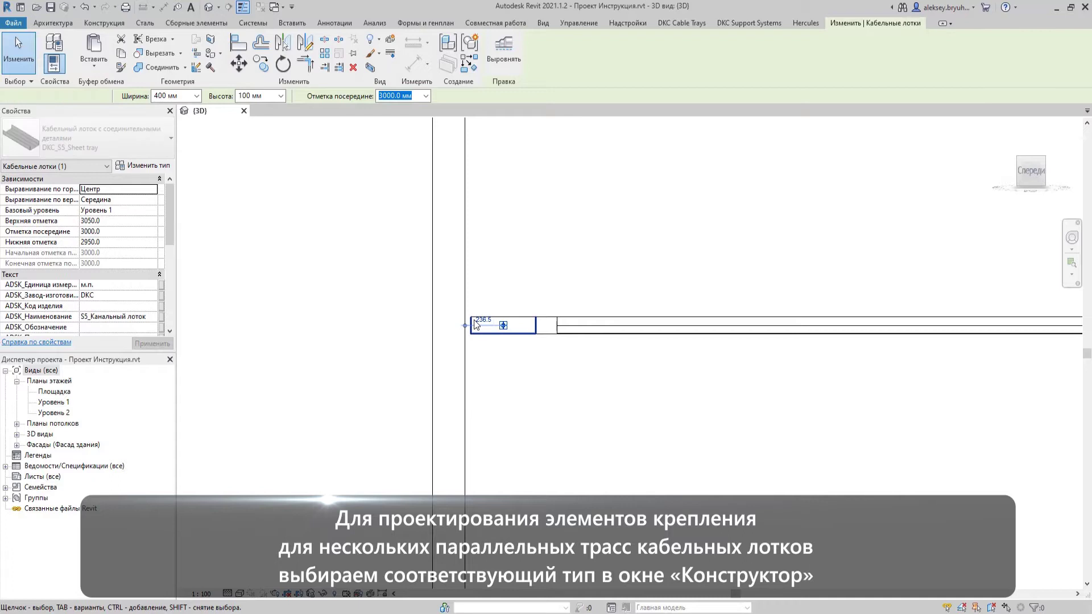
{"action": "left_click", "coordinate": [476, 289]}
{"action": "left_click", "coordinate": [477, 289]}
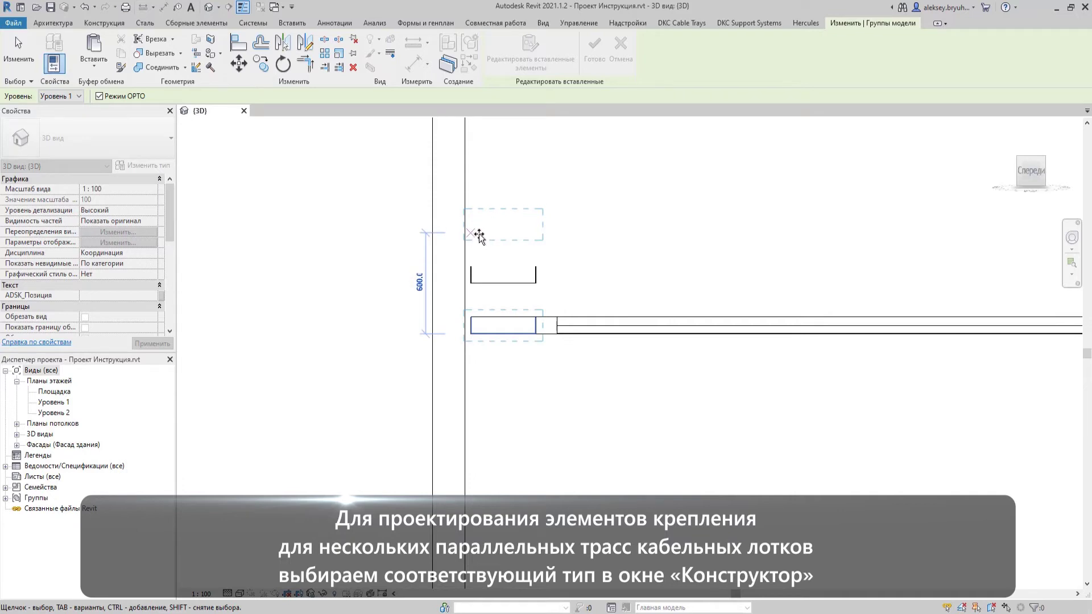
{"action": "left_click", "coordinate": [479, 236]}
{"action": "key", "text": "Escape"}
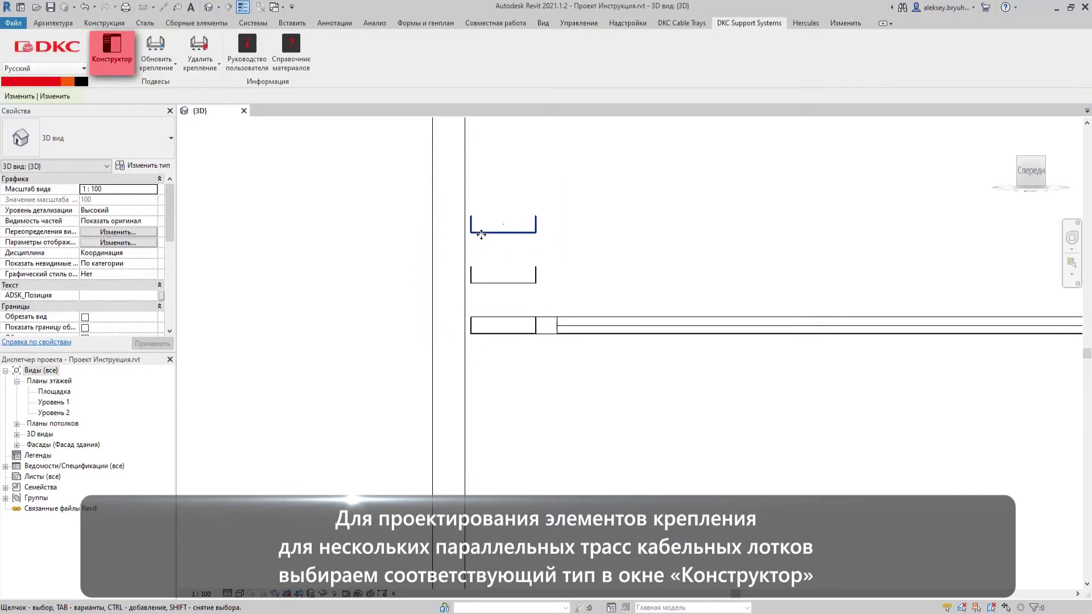
{"action": "mouse_move", "coordinate": [1031, 171]}
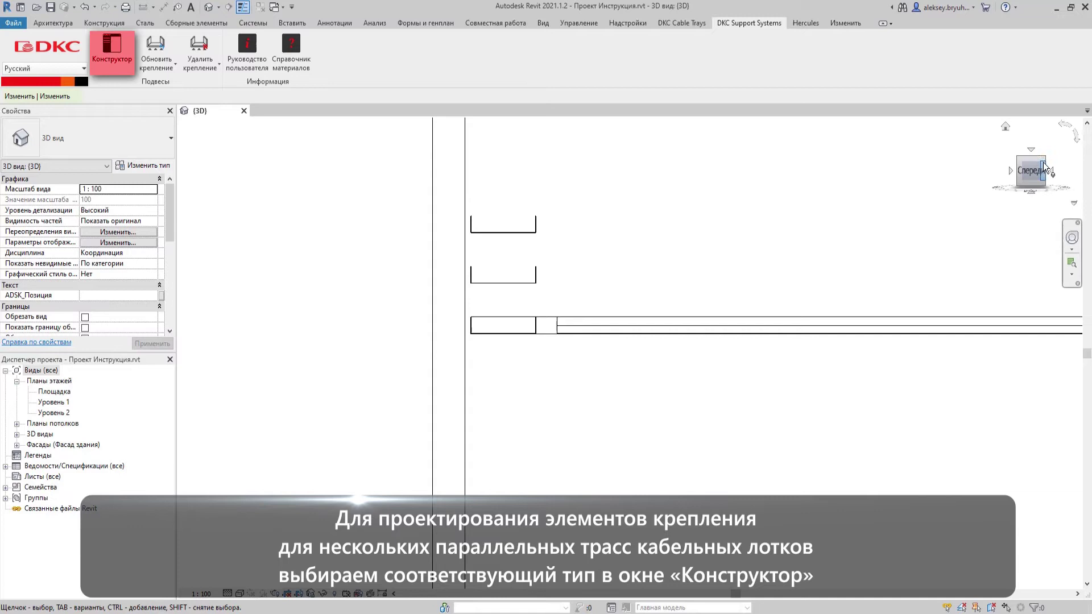
Return to the isometric view and open the DKC hanger catalog (Конструктор)
{"action": "left_click", "coordinate": [1042, 161]}
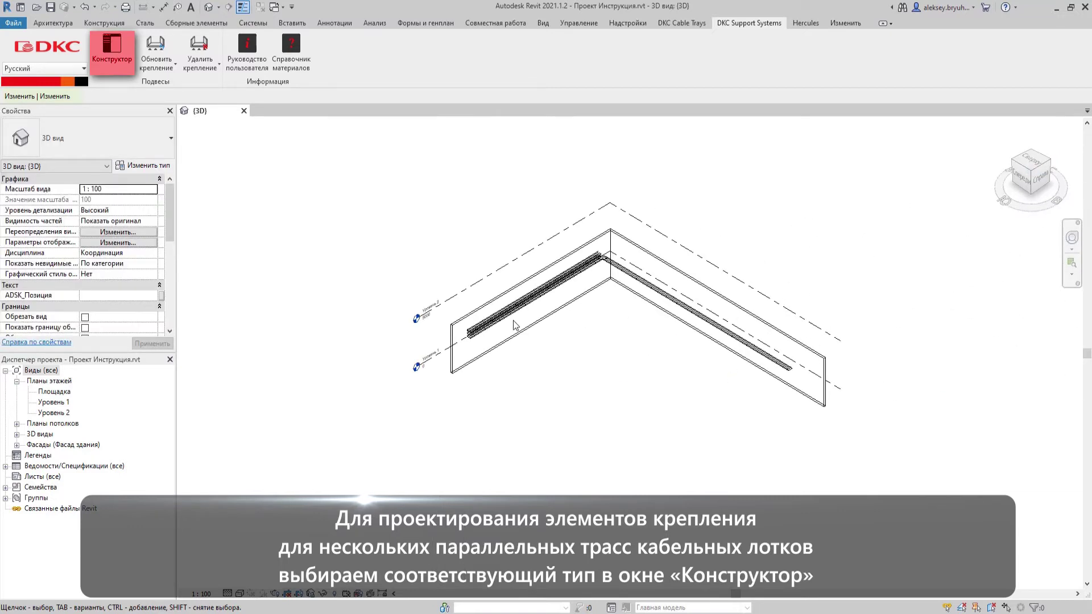
{"action": "scroll", "coordinate": [514, 325], "scroll_direction": "up", "scroll_amount": 2}
{"action": "scroll", "coordinate": [517, 320], "scroll_direction": "up", "scroll_amount": 3}
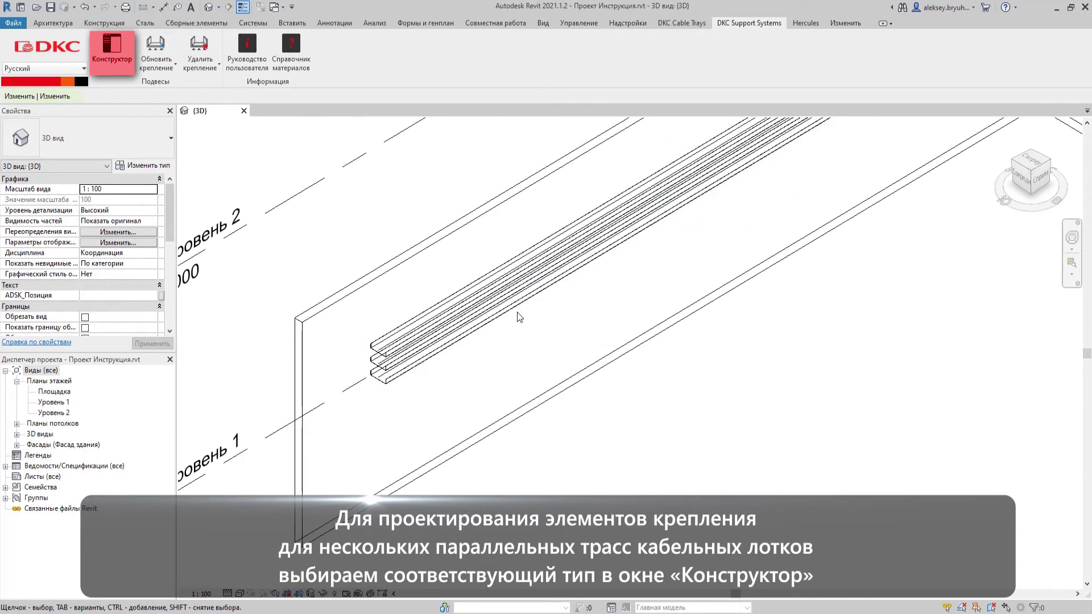
{"action": "left_click", "coordinate": [113, 54]}
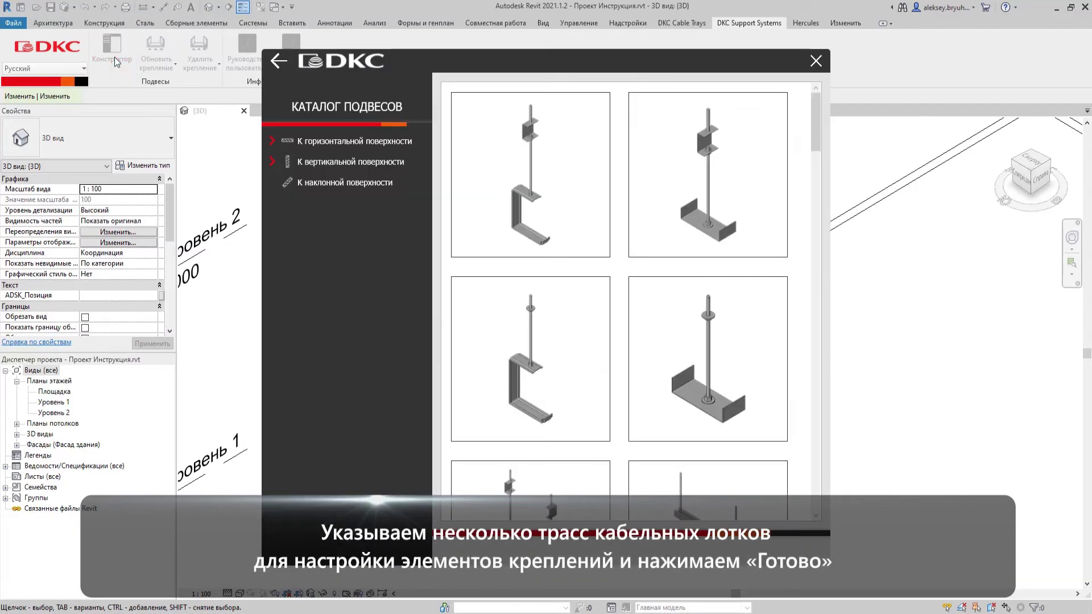
Choose the wall console hanger under К вертикальной поверхности > К стене
{"action": "left_click", "coordinate": [275, 165]}
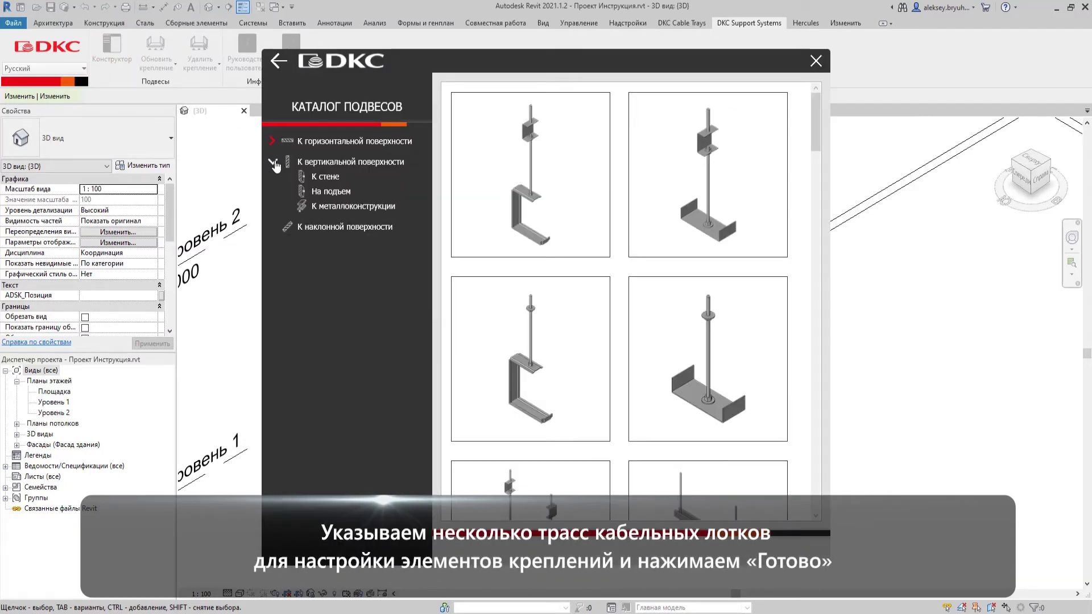
{"action": "left_click", "coordinate": [319, 177]}
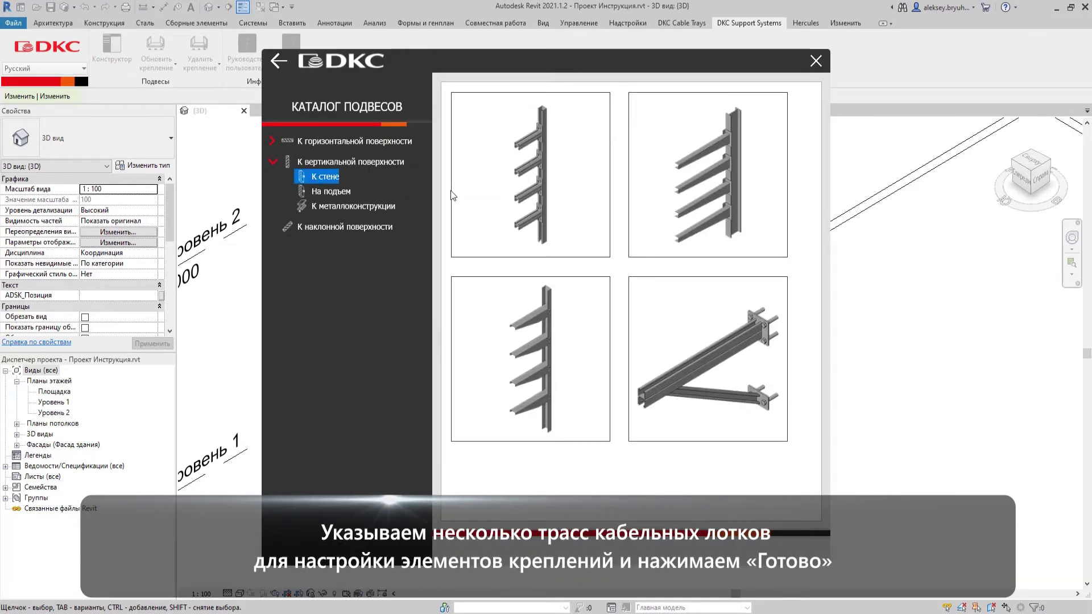
{"action": "left_click", "coordinate": [504, 319]}
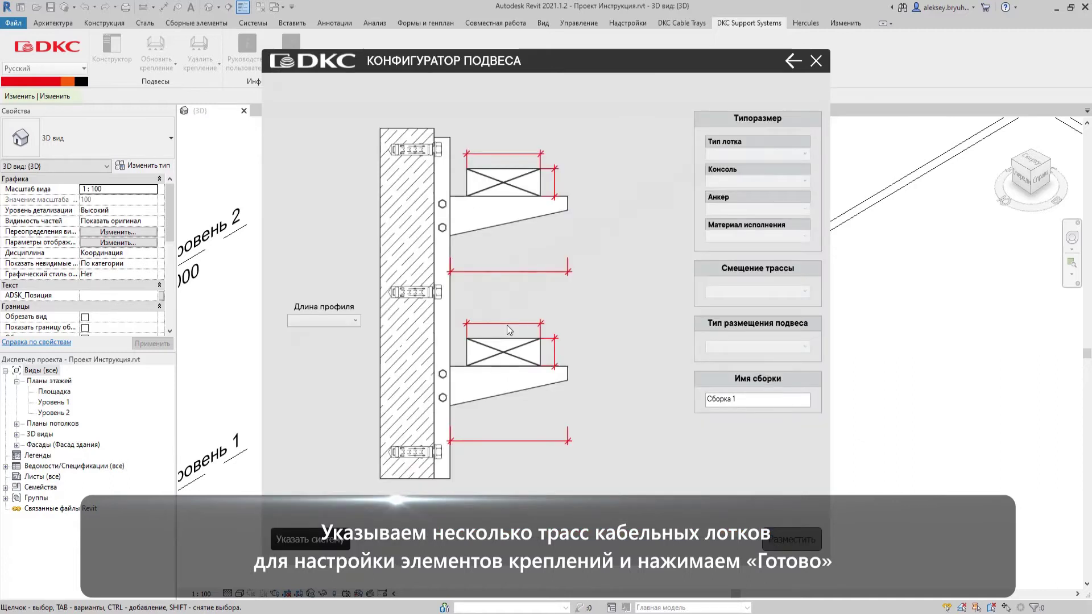
Select the bottom, middle and top tray runs as the supported system and confirm with Готово
{"action": "left_click", "coordinate": [338, 545]}
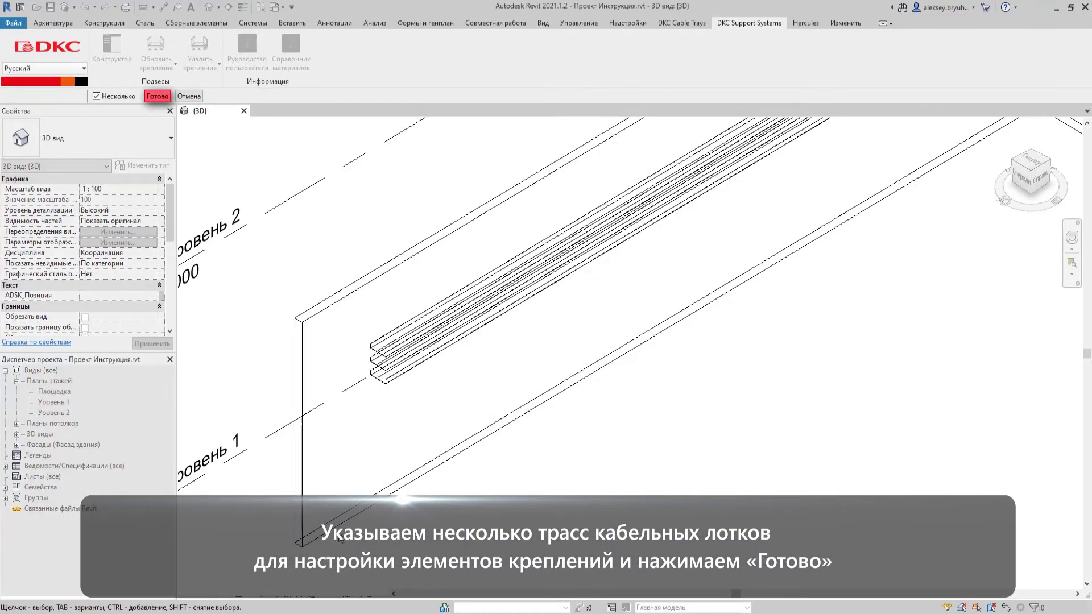
{"action": "left_click", "coordinate": [386, 384]}
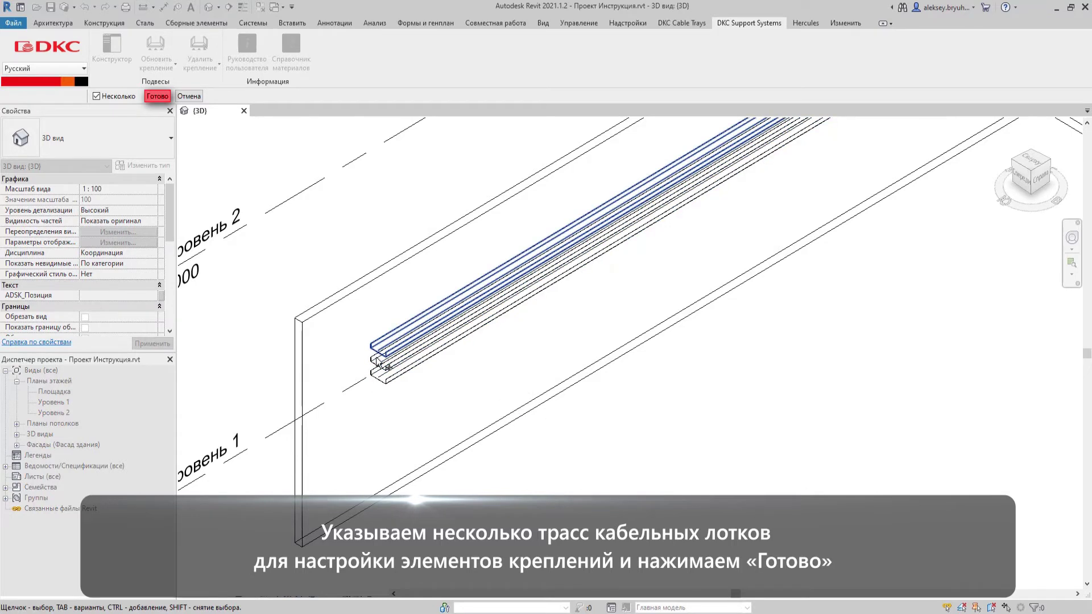
{"action": "left_click", "coordinate": [378, 383]}
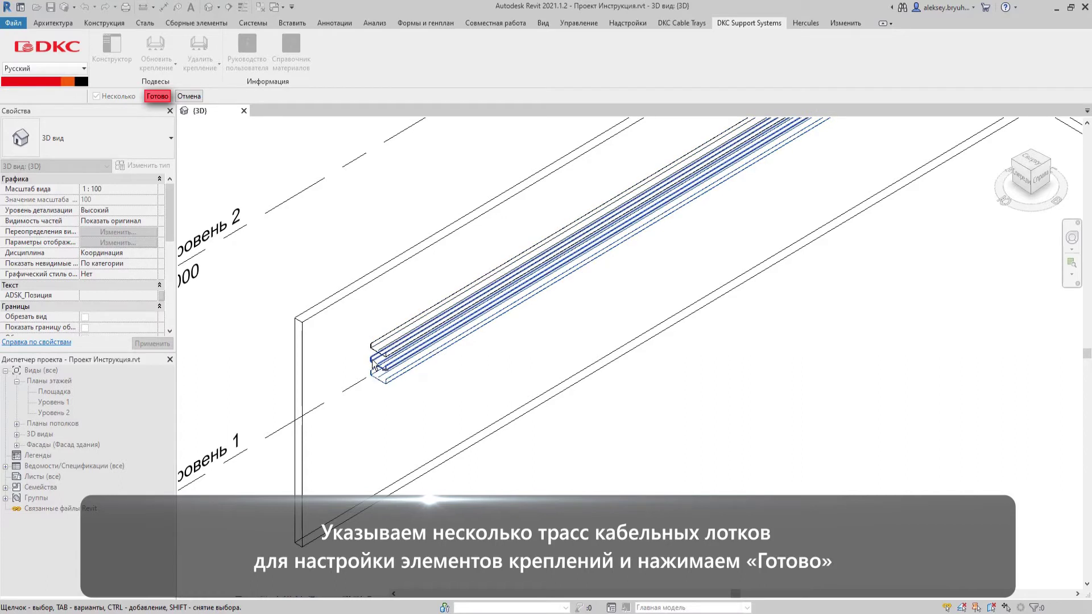
{"action": "left_click", "coordinate": [375, 362]}
{"action": "left_click", "coordinate": [373, 348]}
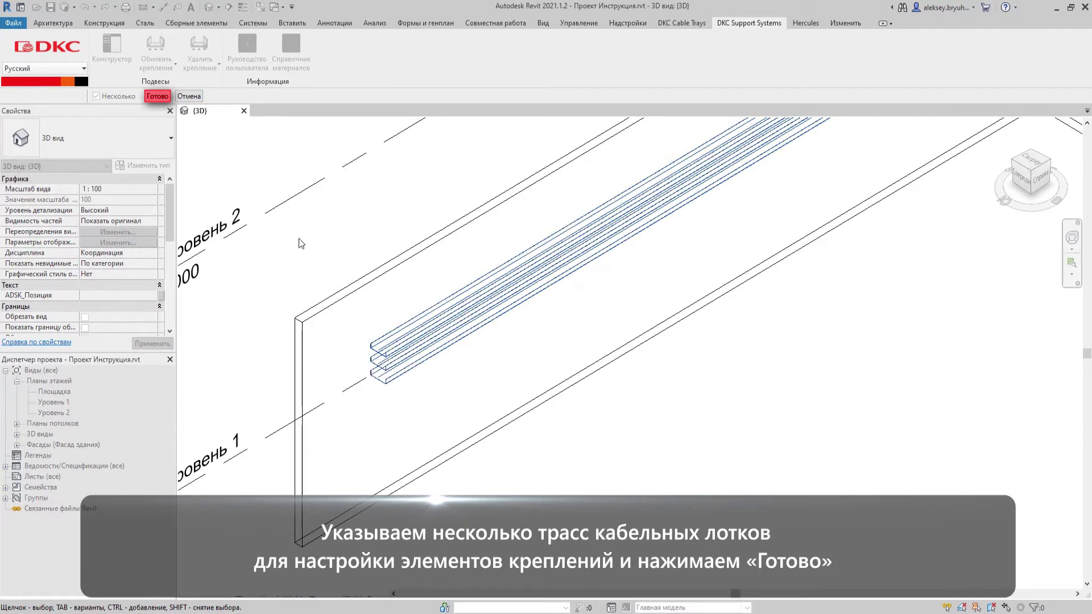
{"action": "left_click", "coordinate": [161, 98]}
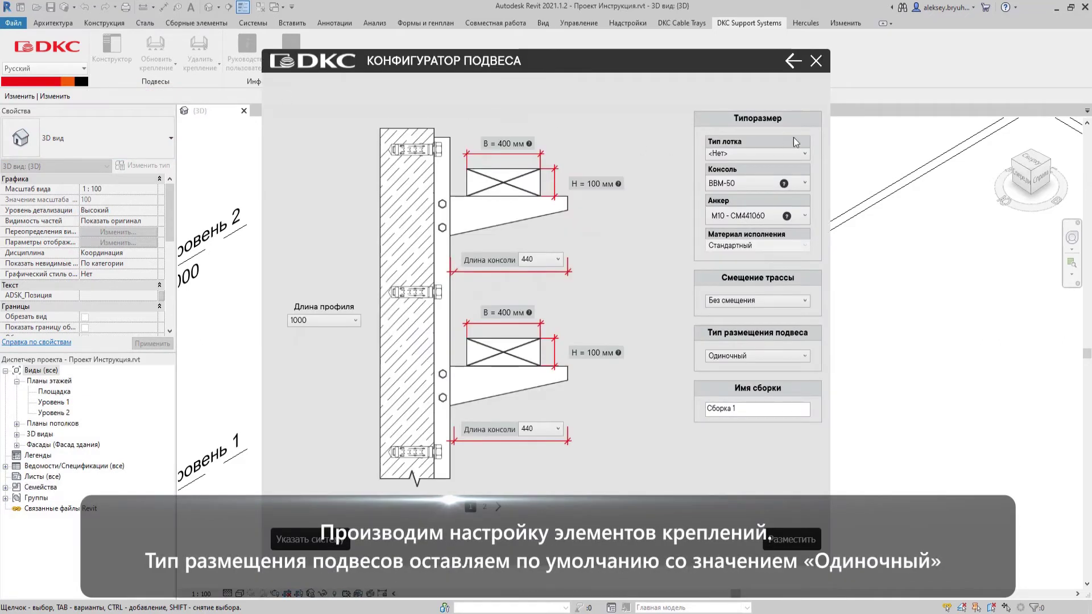
Set tray type Листовой лоток S5, console BBN-6040 and anchor M10 - CM441060
{"action": "left_click", "coordinate": [805, 154]}
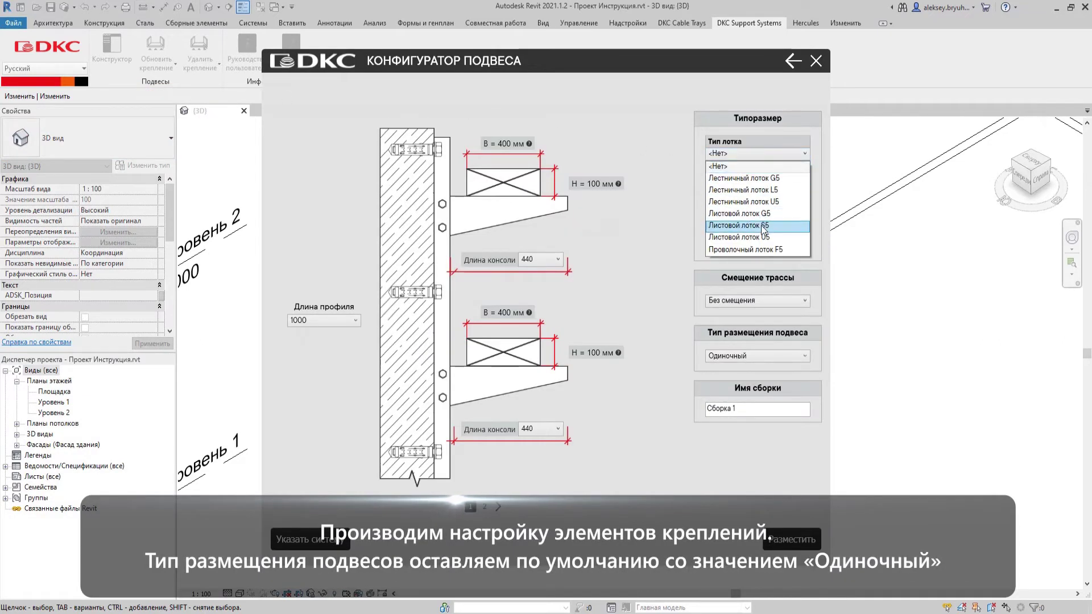
{"action": "left_click", "coordinate": [763, 226]}
{"action": "left_click", "coordinate": [805, 183]}
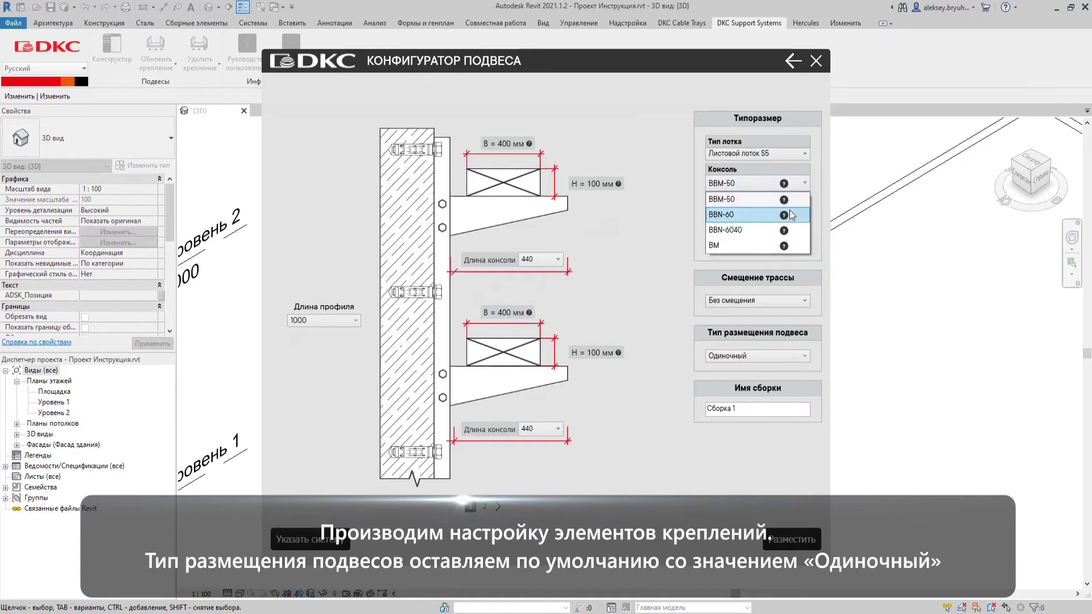
{"action": "left_click", "coordinate": [775, 233]}
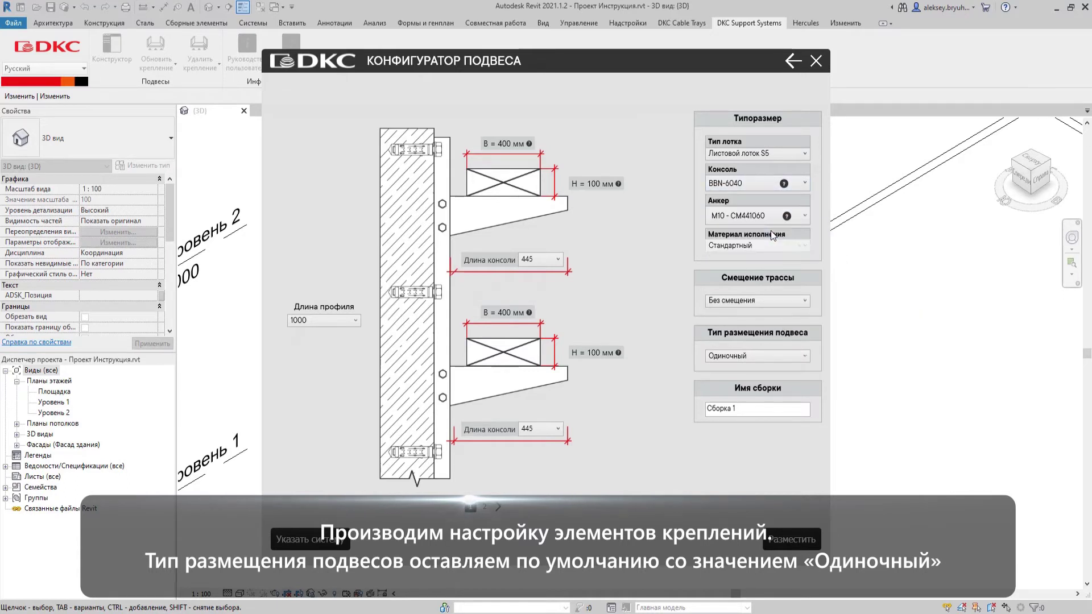
{"action": "left_click", "coordinate": [798, 219]}
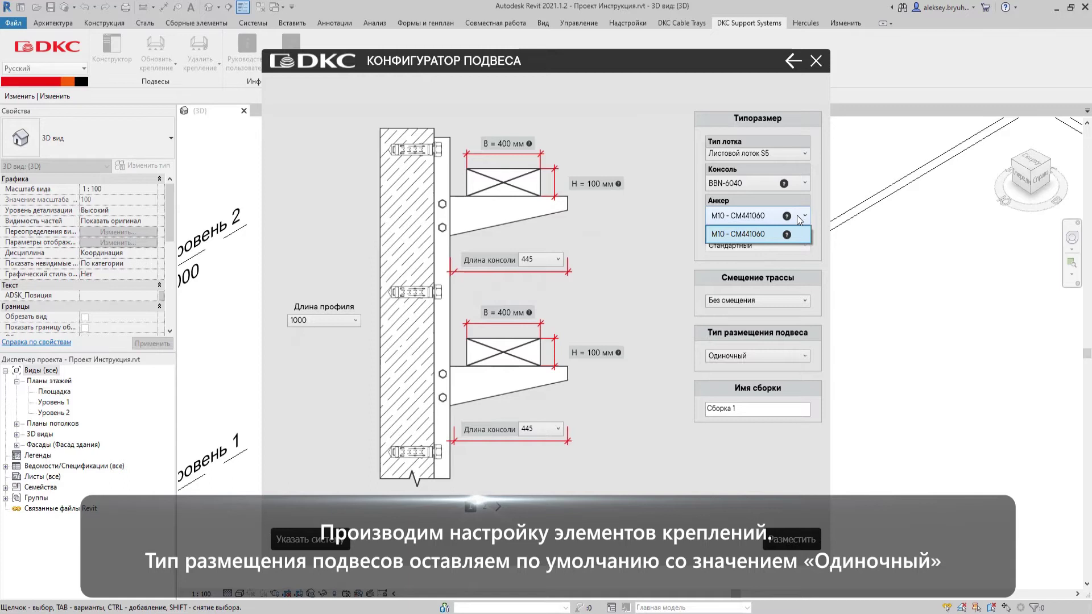
{"action": "left_click", "coordinate": [797, 234]}
Enable route offset, keep console length 445, and view the bracket layout's second page
{"action": "left_click", "coordinate": [780, 300]}
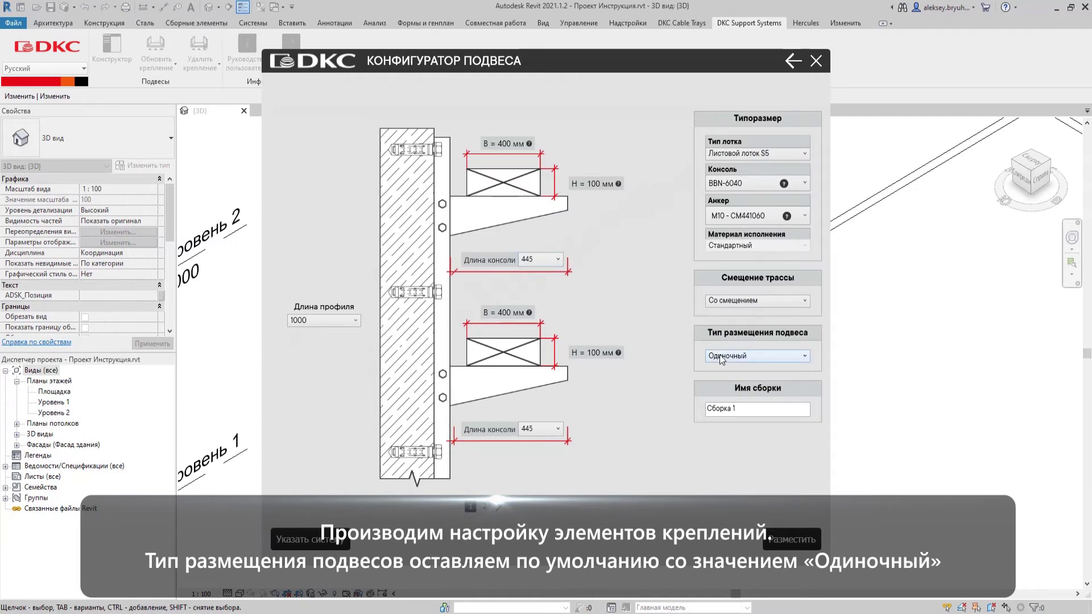
{"action": "left_click", "coordinate": [546, 260]}
{"action": "left_click", "coordinate": [535, 275]}
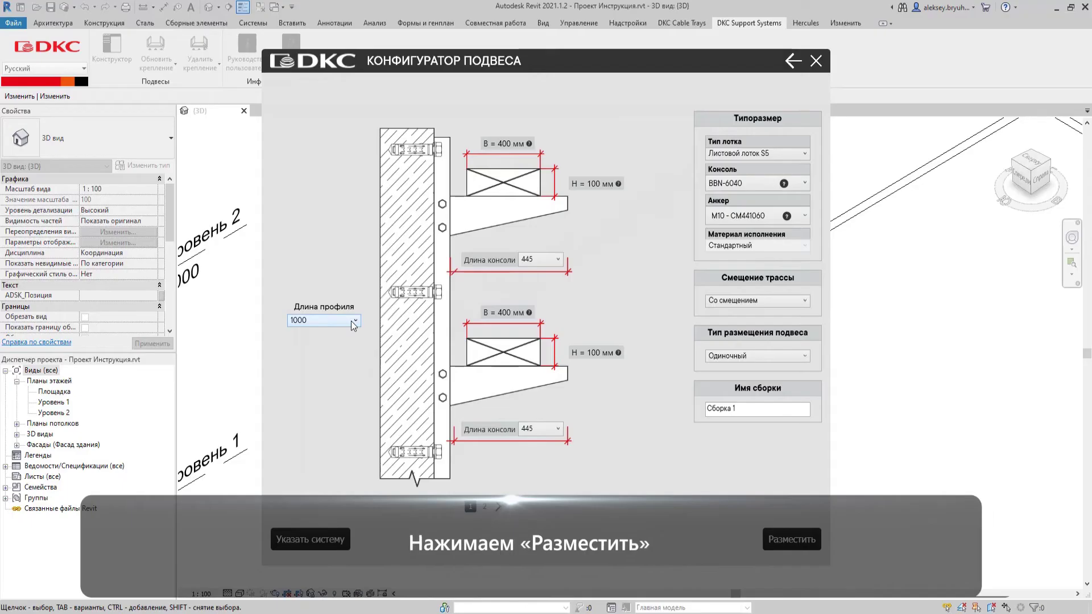
{"action": "left_click", "coordinate": [500, 508]}
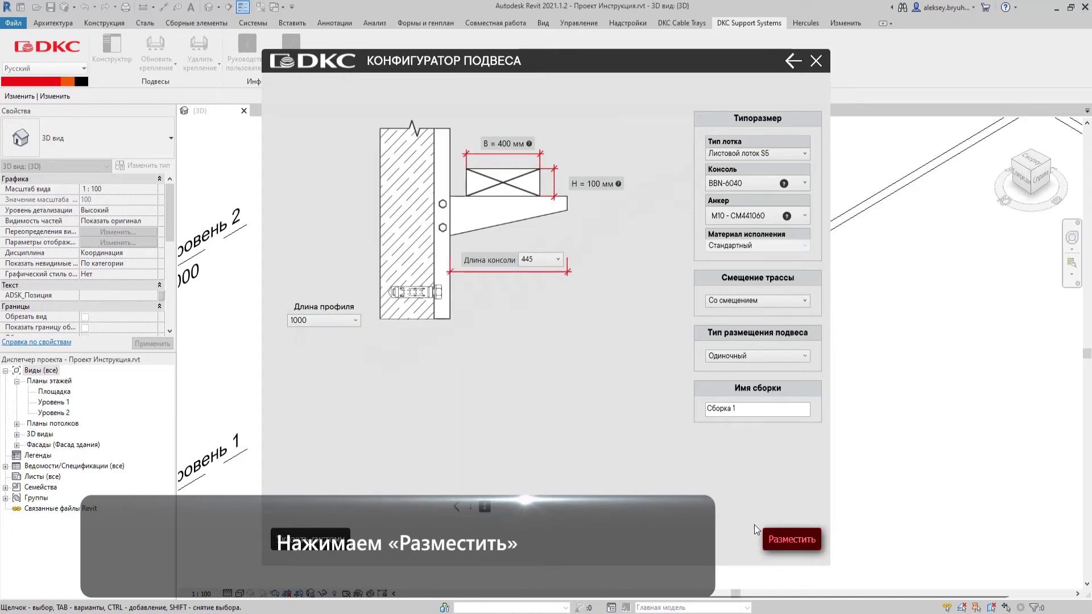
Place six three-tier wall brackets at intervals along the stacked tray runs
{"action": "left_click", "coordinate": [780, 543]}
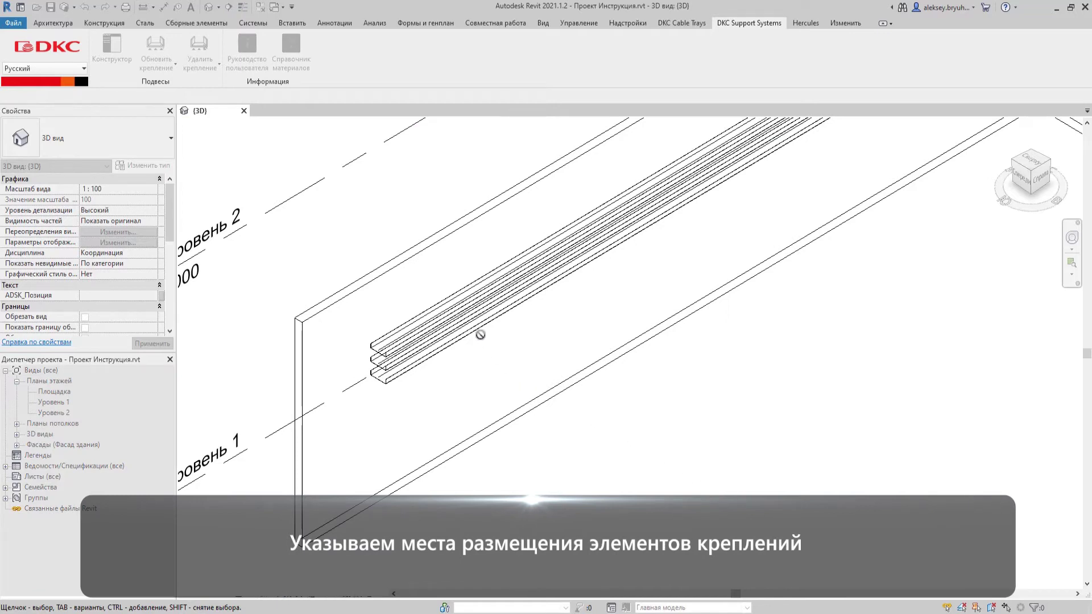
{"action": "left_click", "coordinate": [466, 316]}
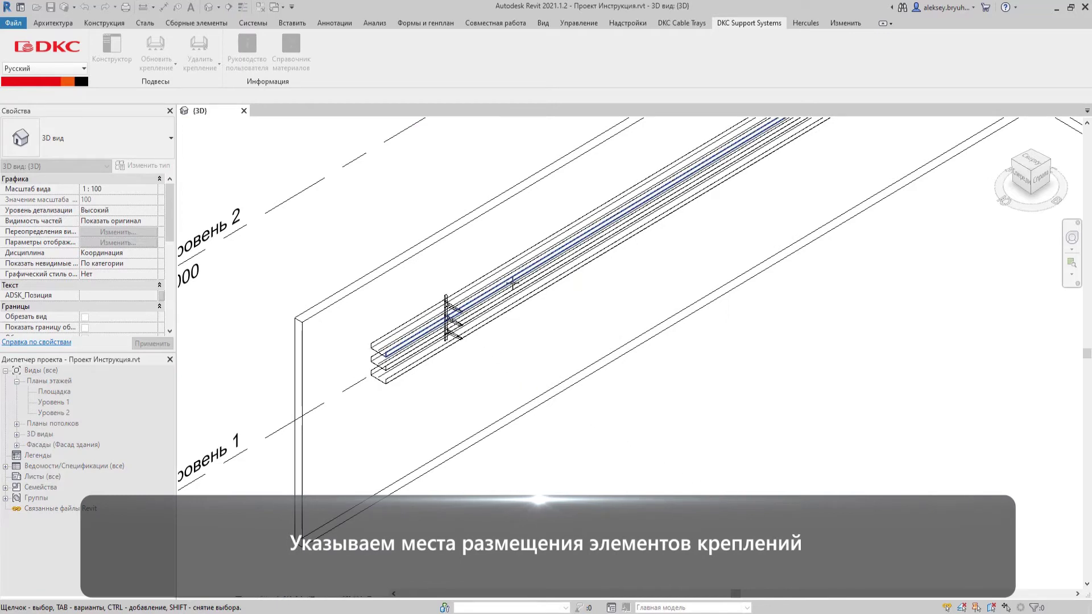
{"action": "left_click", "coordinate": [544, 272]}
{"action": "left_click", "coordinate": [640, 213]}
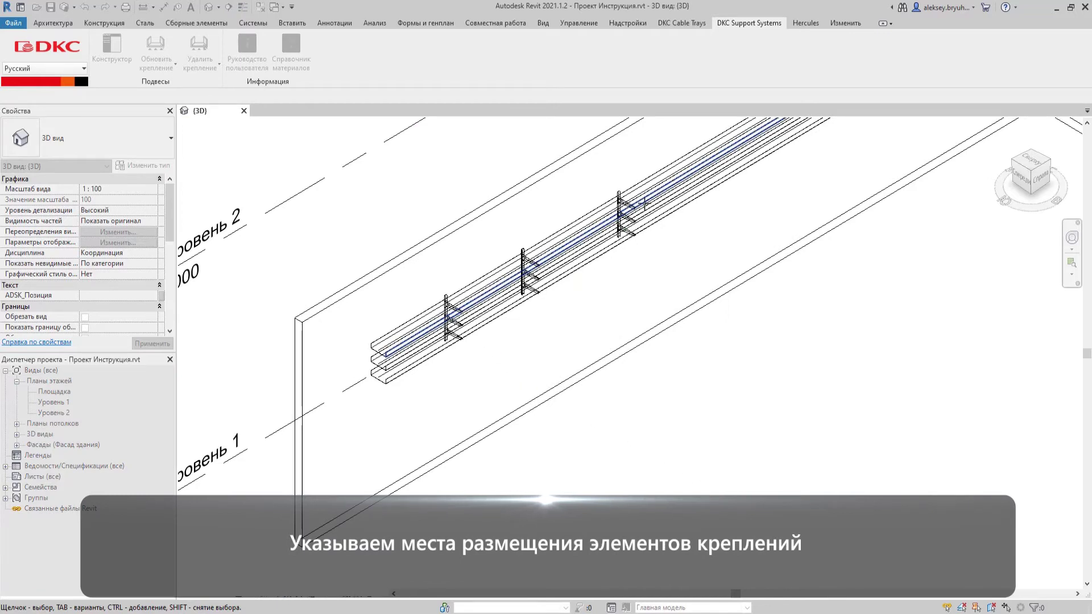
{"action": "left_click", "coordinate": [720, 159]}
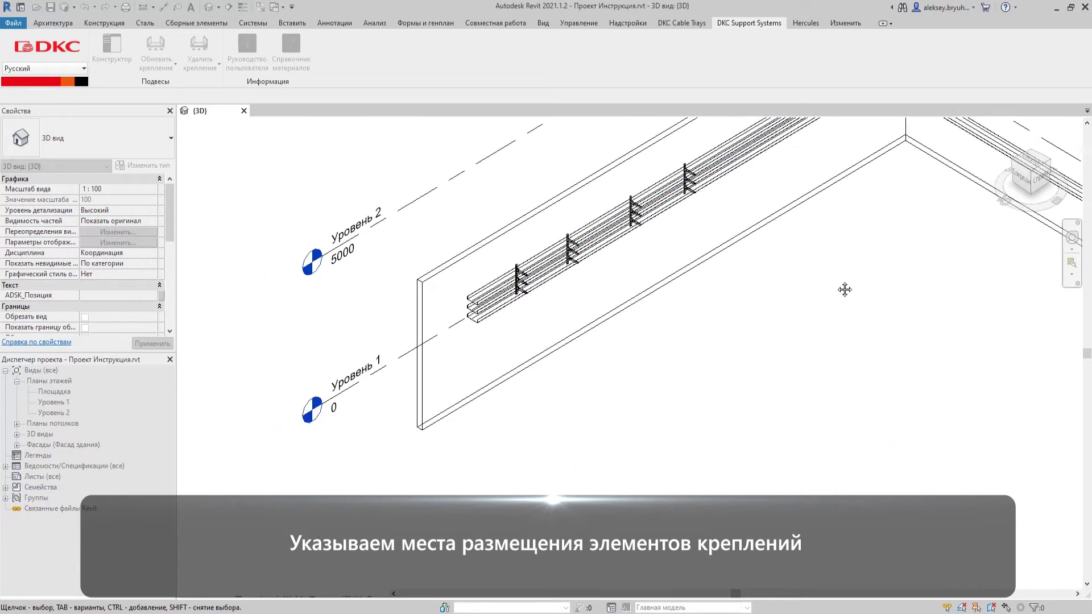
{"action": "scroll", "coordinate": [709, 242], "scroll_direction": "up", "scroll_amount": 3}
{"action": "left_click", "coordinate": [584, 281]}
{"action": "left_click", "coordinate": [680, 229]}
{"action": "scroll", "coordinate": [750, 189], "scroll_direction": "up", "scroll_amount": 3}
{"action": "scroll", "coordinate": [749, 189], "scroll_direction": "up", "scroll_amount": 2}
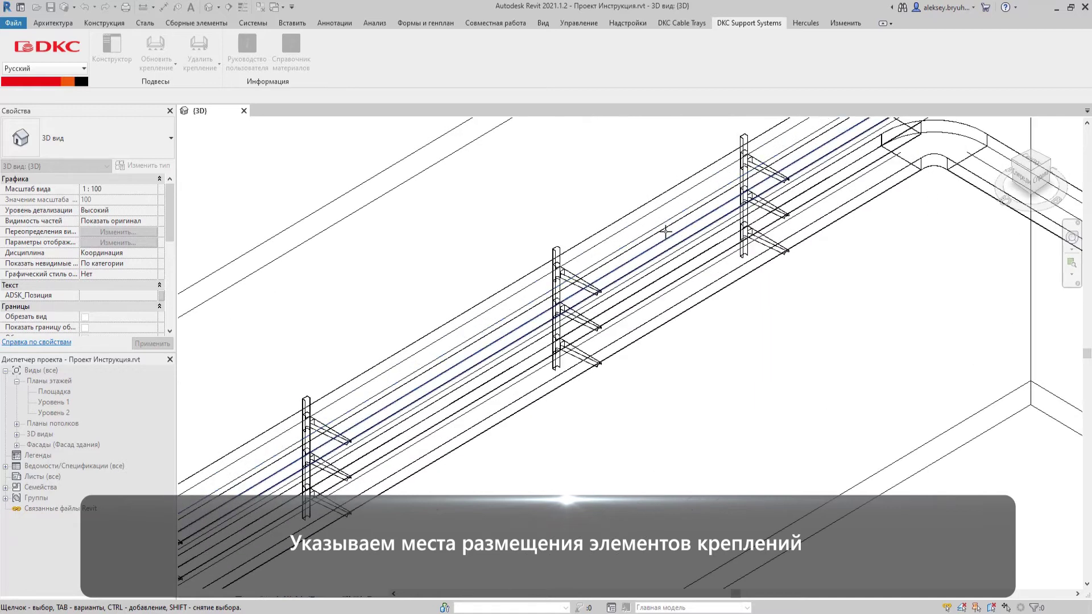
{"action": "key", "text": "Escape"}
Check bracket orientation with Отразить, accept the brackets, and zoom out over the route
{"action": "left_click", "coordinate": [404, 60]}
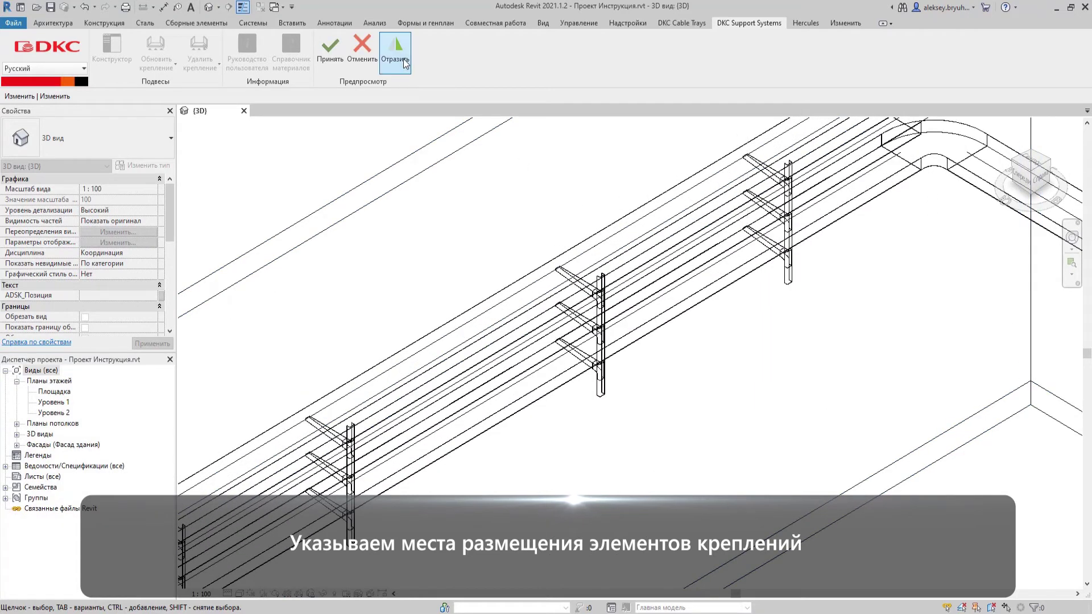
{"action": "left_click", "coordinate": [339, 57]}
{"action": "scroll", "coordinate": [445, 207], "scroll_direction": "down", "scroll_amount": 3}
{"action": "scroll", "coordinate": [445, 207], "scroll_direction": "down", "scroll_amount": 3}
{"action": "scroll", "coordinate": [512, 342], "scroll_direction": "down", "scroll_amount": 2}
{"action": "scroll", "coordinate": [625, 569], "scroll_direction": "up", "scroll_amount": 3}
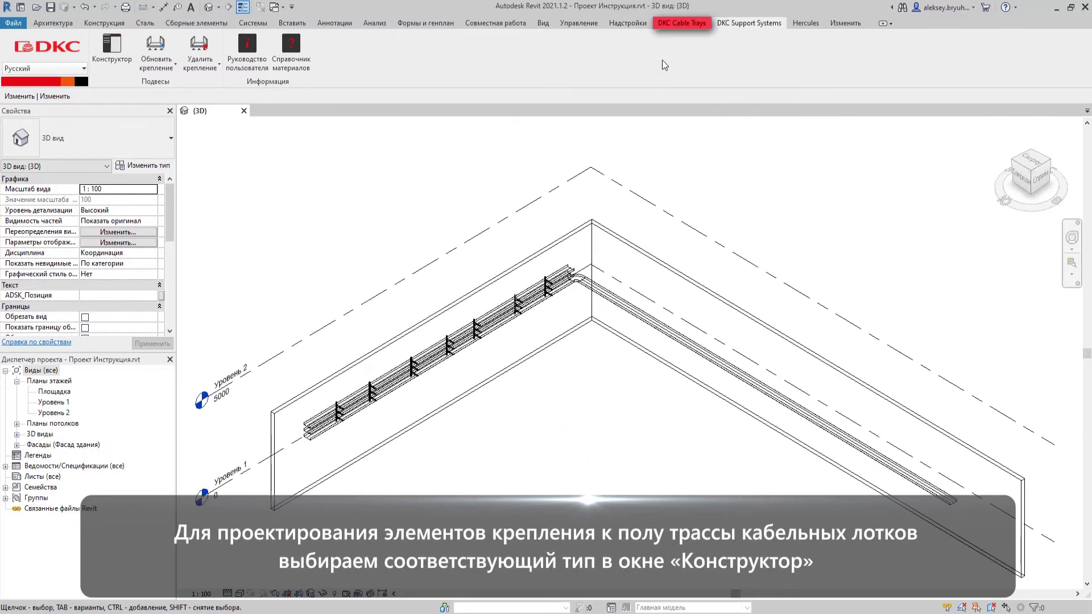
Confirm the S5 cable tray settings in DKC Cable Trays > Настроить
{"action": "left_click", "coordinate": [681, 25]}
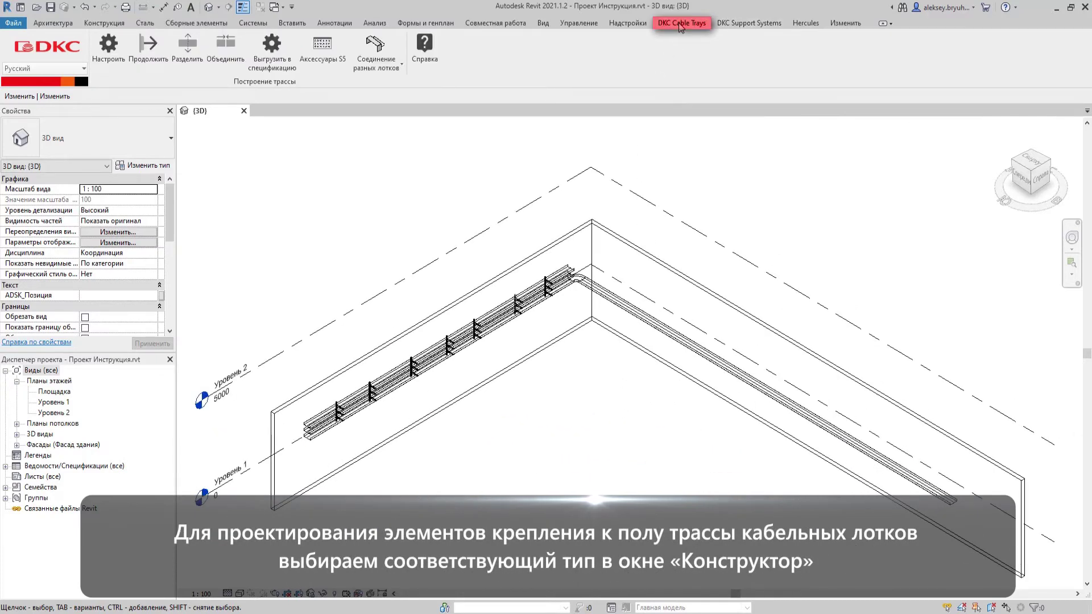
{"action": "left_click", "coordinate": [108, 52]}
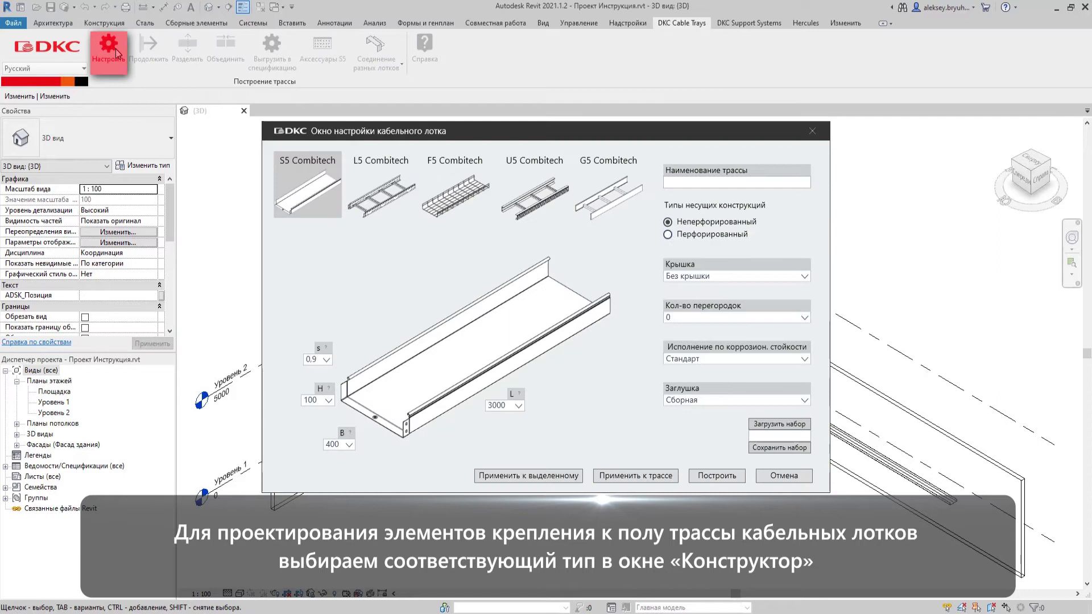
{"action": "left_click", "coordinate": [714, 476]}
{"action": "key", "text": "Escape"}
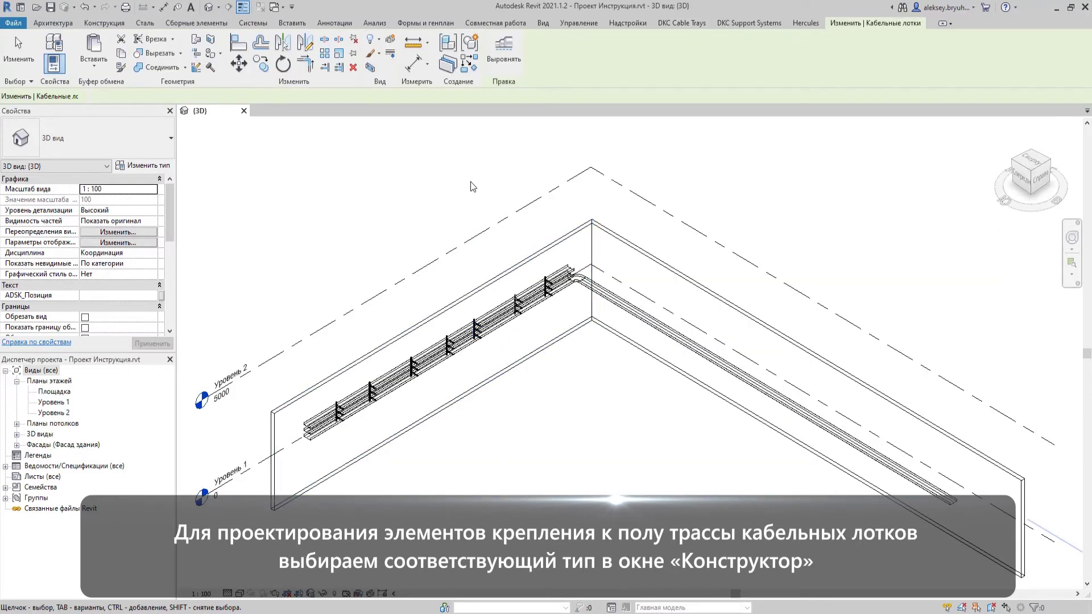
Draw an L-shaped S5 tray run near the floor at 300 mm middle elevation
{"action": "key", "text": "c"}
{"action": "key", "text": "t"}
{"action": "double_click", "coordinate": [527, 95]}
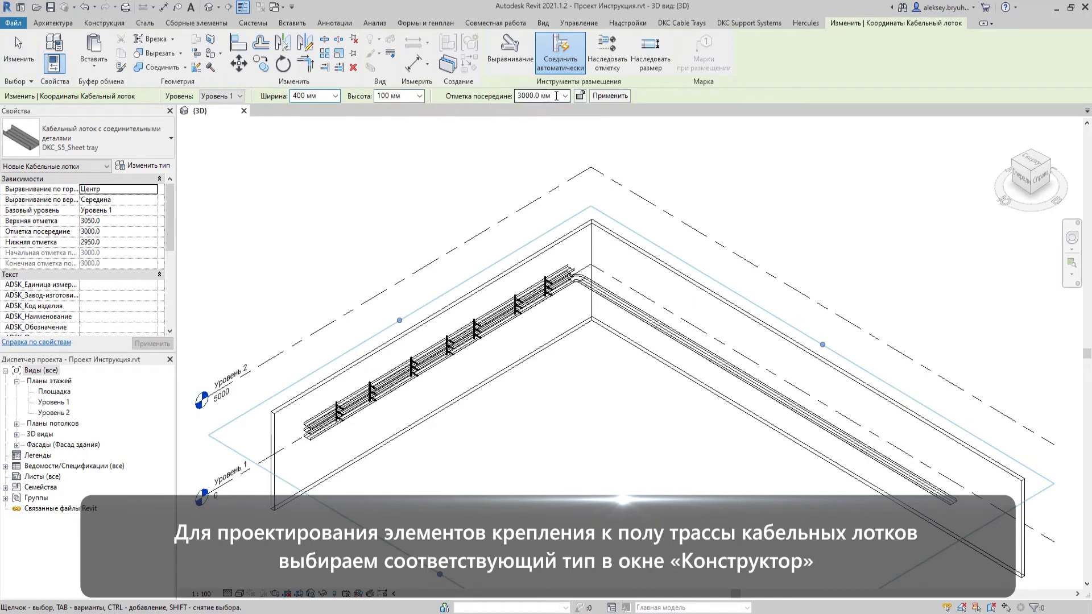
{"action": "type", "text": "30"}
{"action": "key", "text": "Return"}
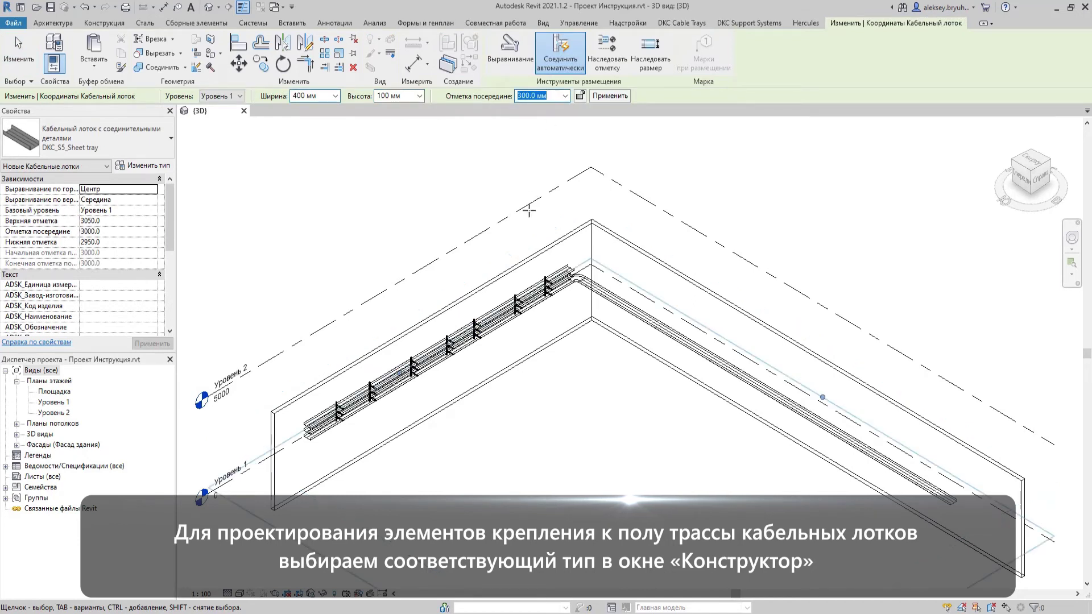
{"action": "left_click", "coordinate": [410, 526]}
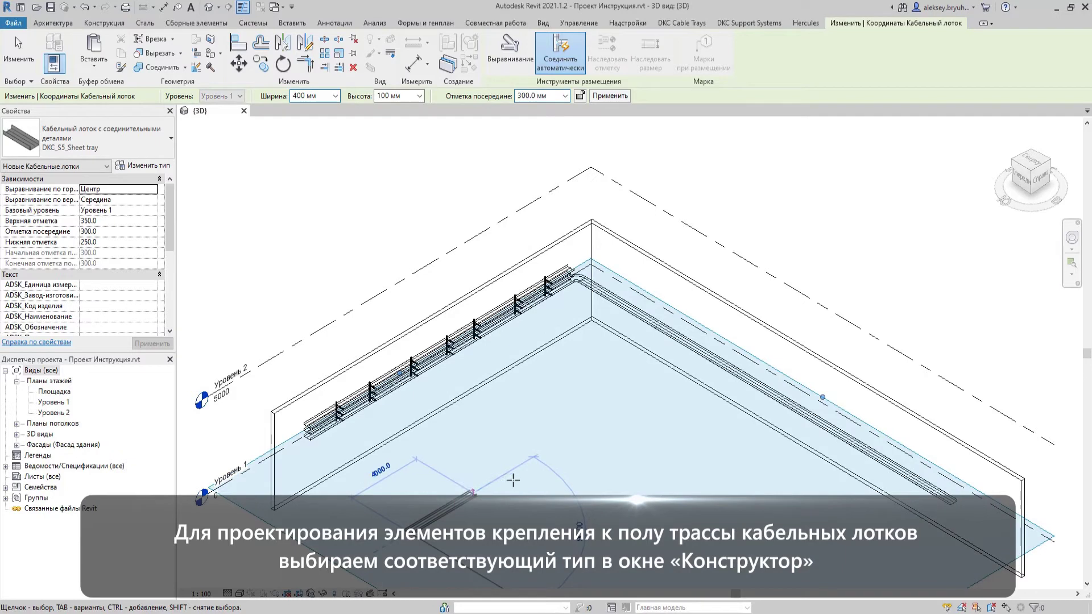
{"action": "left_click", "coordinate": [607, 411]}
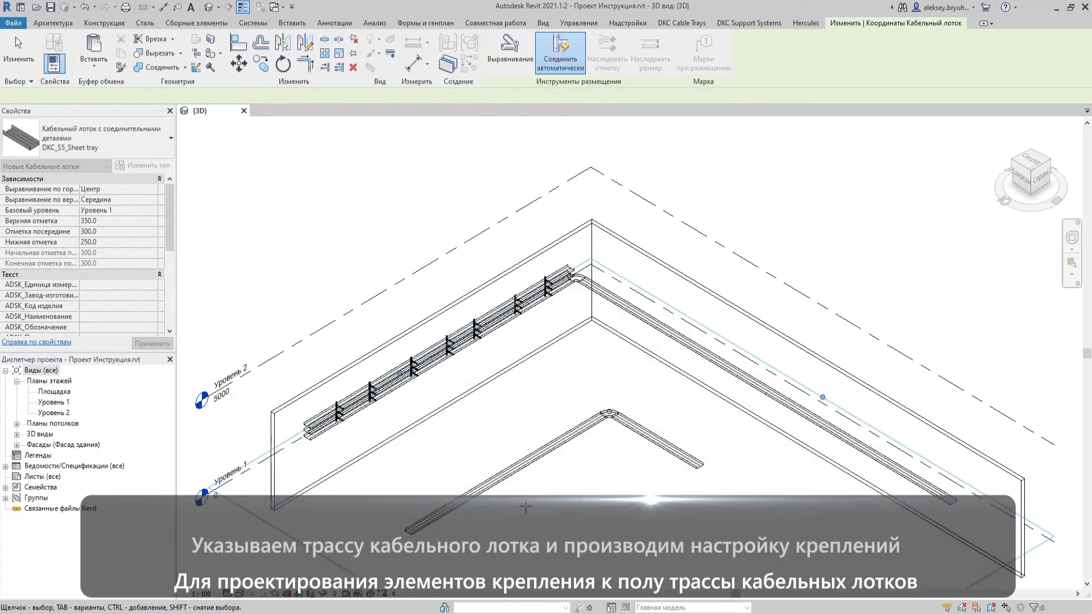
{"action": "scroll", "coordinate": [487, 561], "scroll_direction": "up", "scroll_amount": 2}
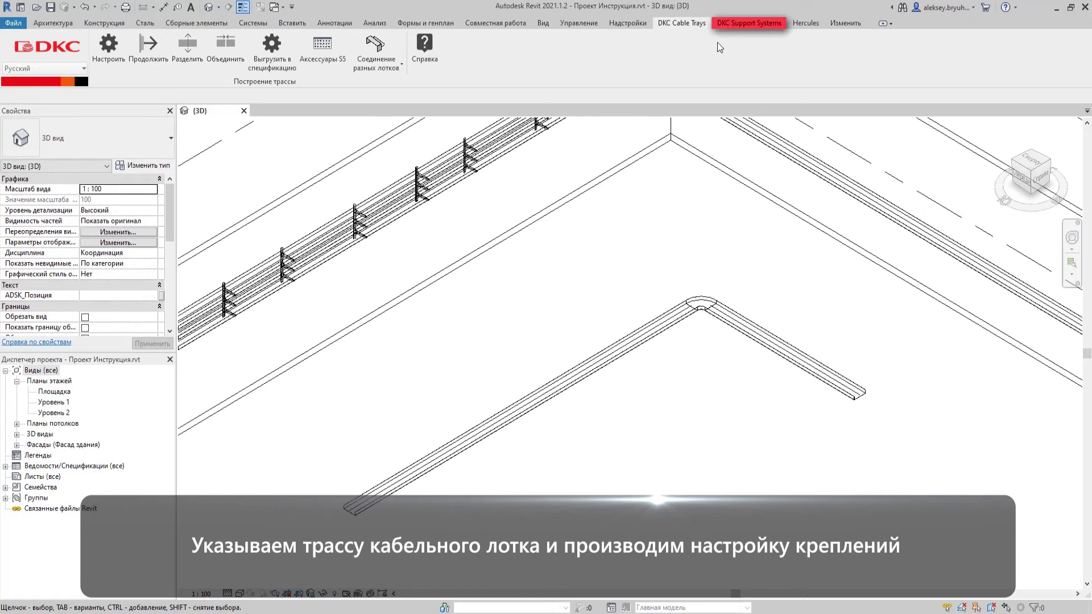
Choose a floor-mounted (На пол) support design and link it to the new low tray run
{"action": "left_click", "coordinate": [736, 25]}
{"action": "left_click", "coordinate": [112, 49]}
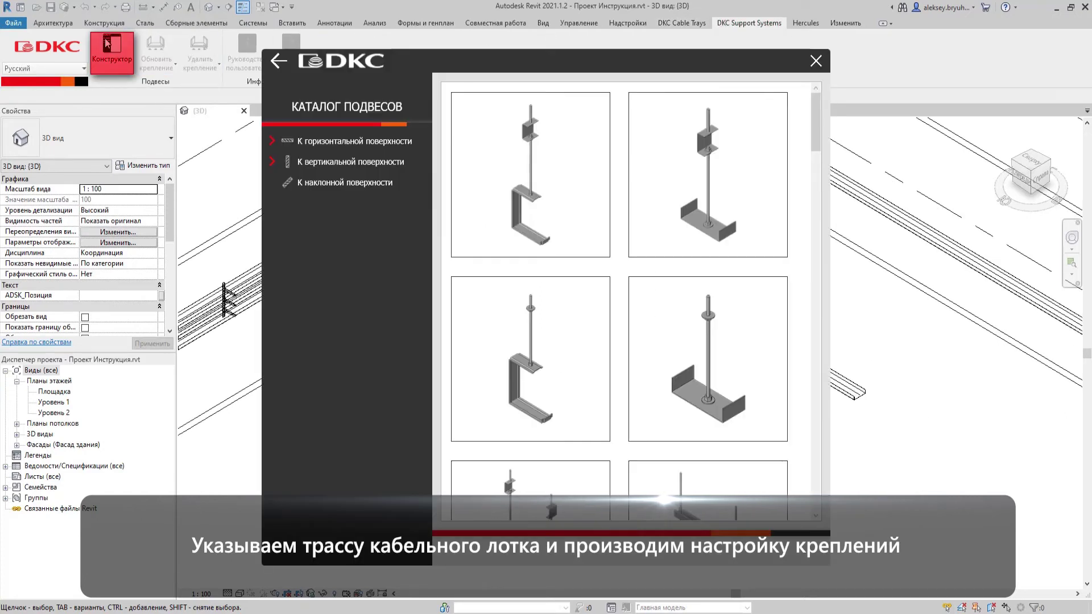
{"action": "left_click", "coordinate": [325, 172]}
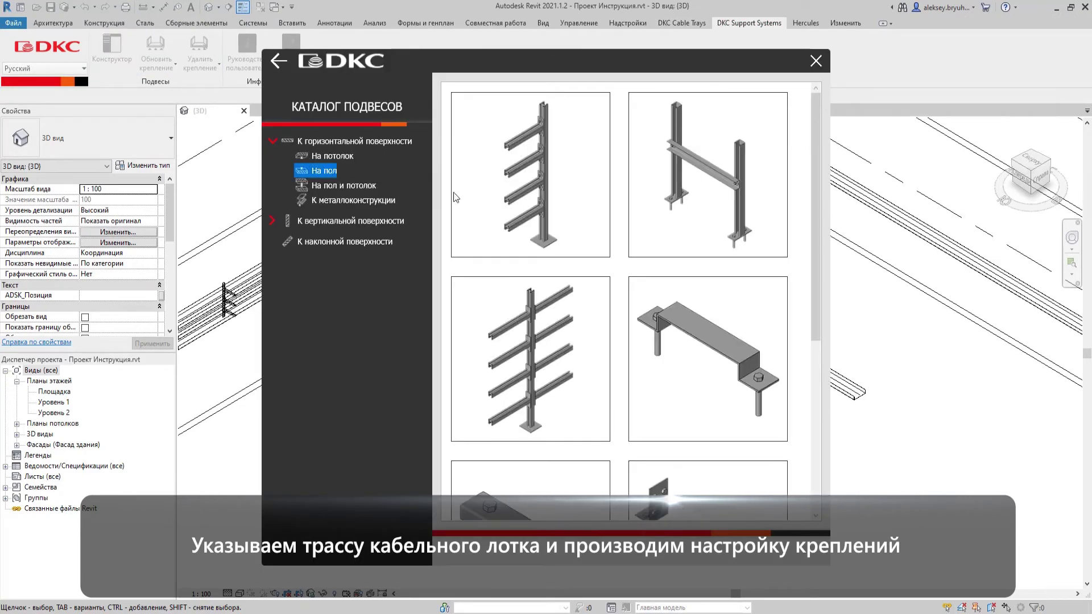
{"action": "left_click", "coordinate": [677, 193]}
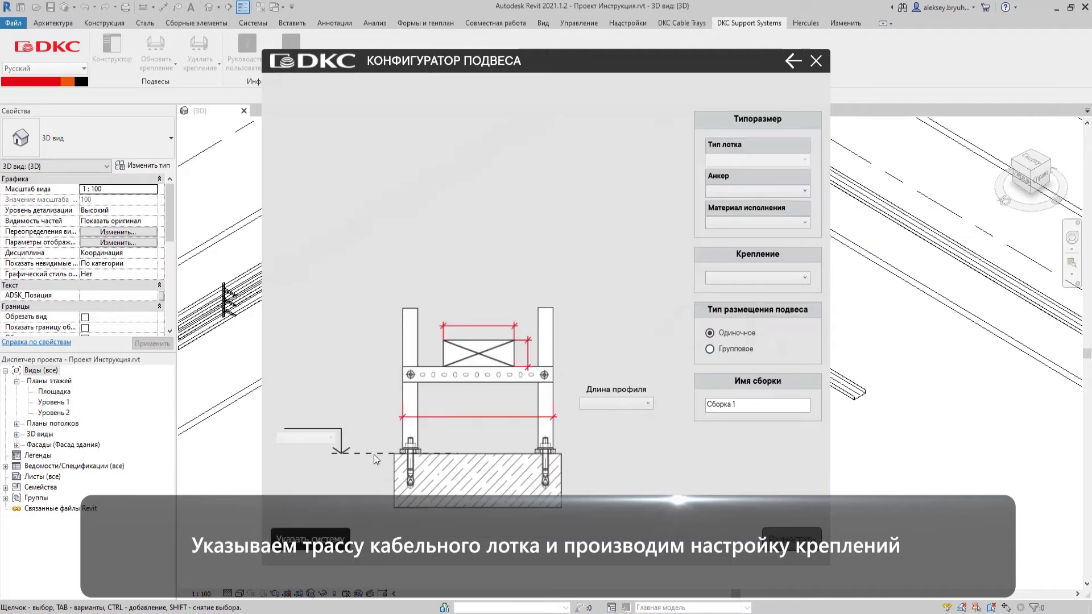
{"action": "left_click", "coordinate": [310, 539]}
{"action": "left_click", "coordinate": [418, 474]}
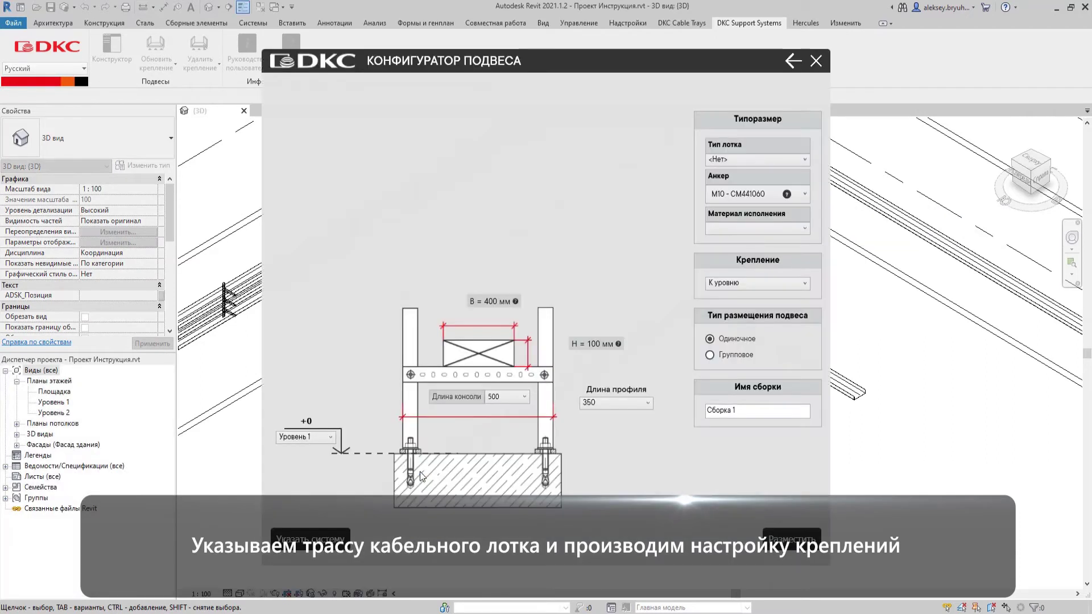
Set the support for Листовой лоток S5, горячеоцинкованный material, referenced К уровню
{"action": "left_click", "coordinate": [806, 164]}
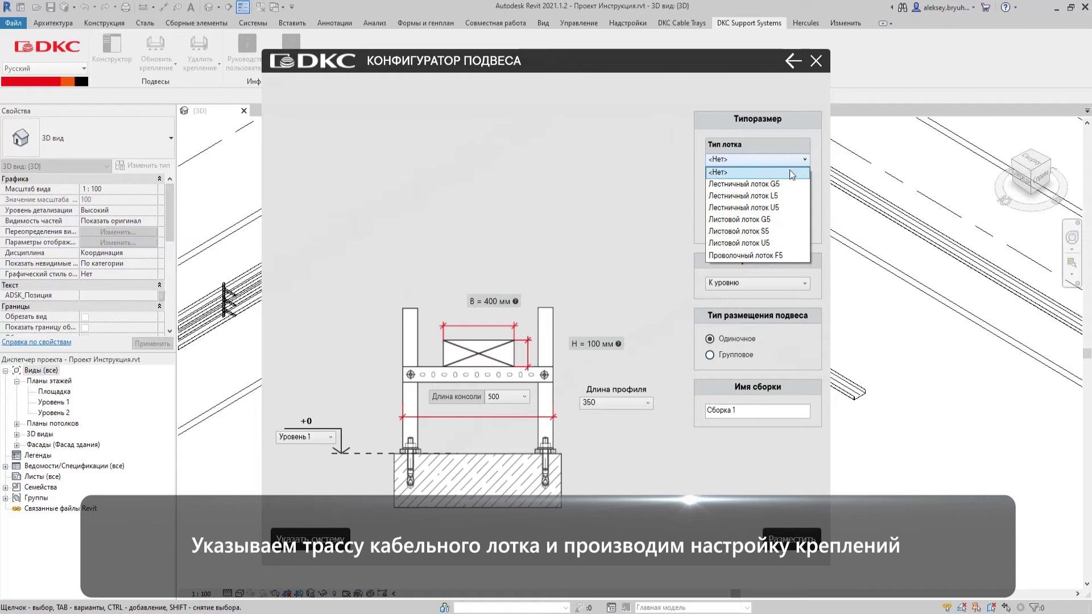
{"action": "left_click", "coordinate": [766, 234]}
{"action": "left_click", "coordinate": [805, 194]}
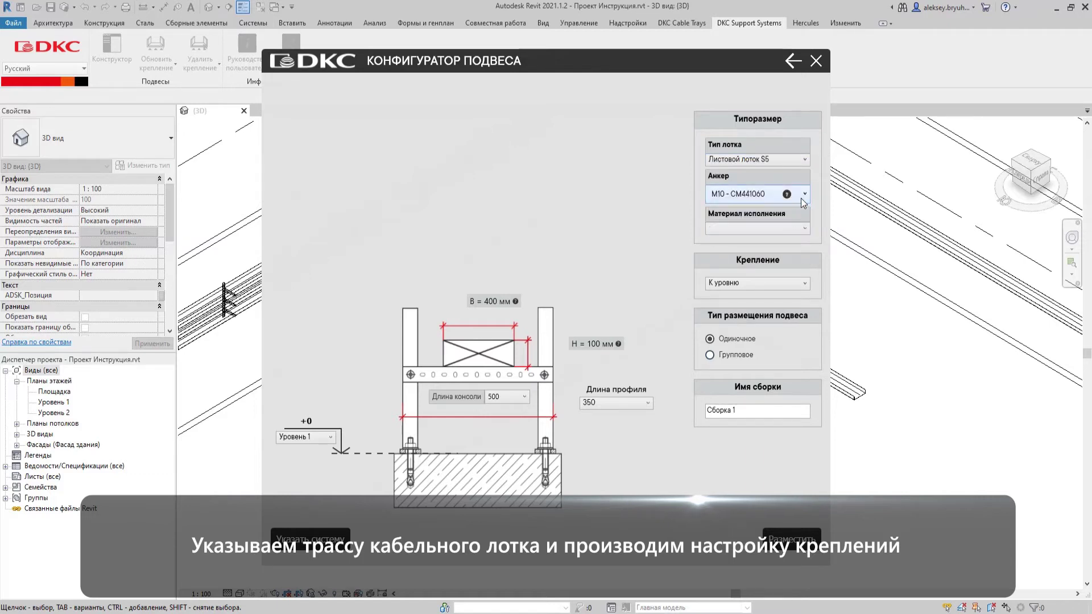
{"action": "left_click", "coordinate": [806, 230]}
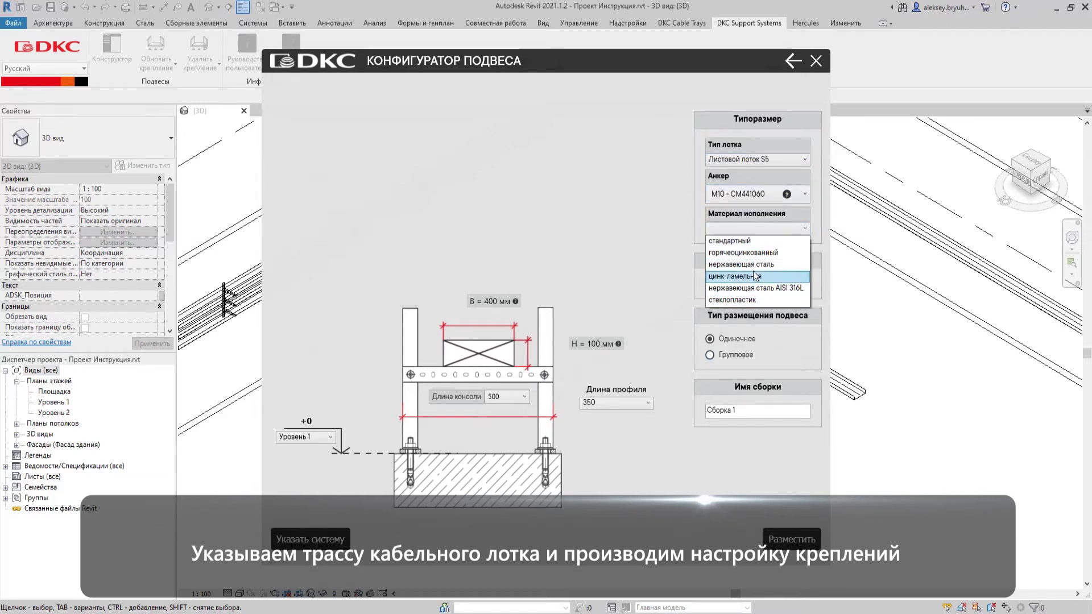
{"action": "left_click", "coordinate": [752, 254]}
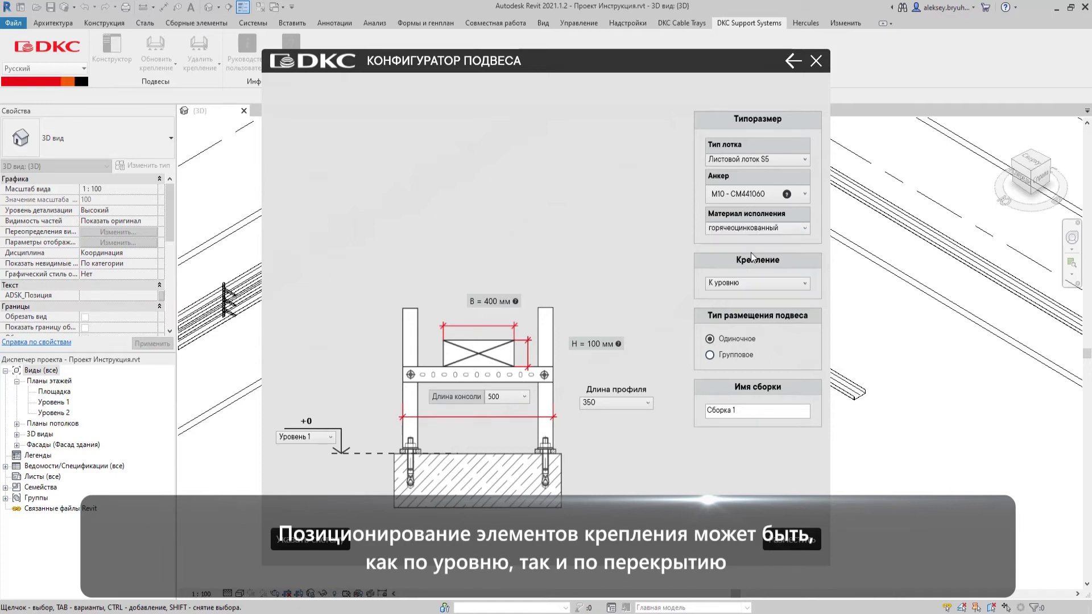
{"action": "left_click", "coordinate": [752, 282]}
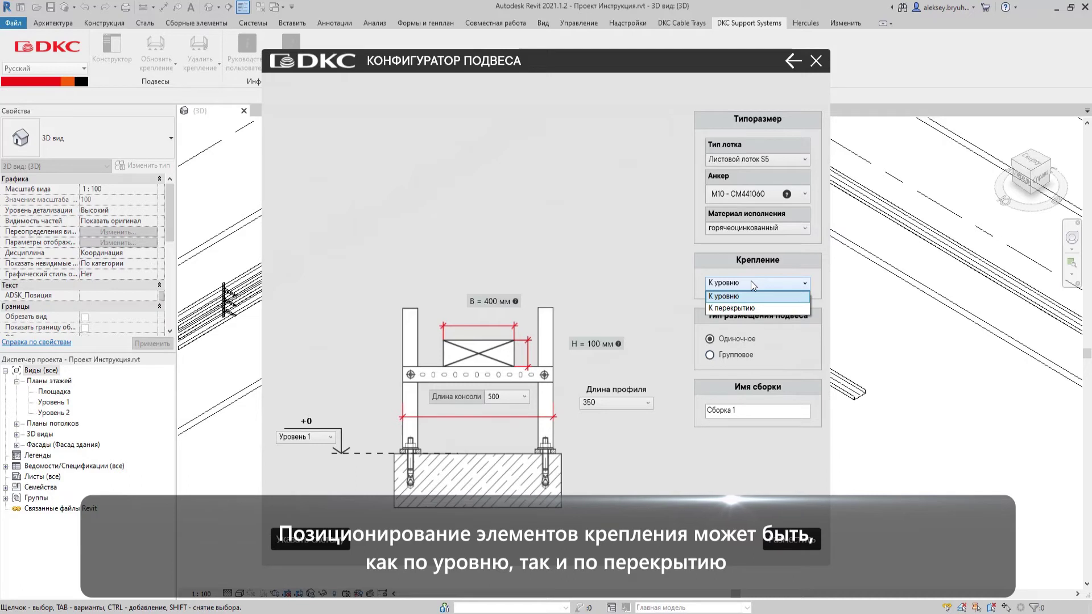
{"action": "left_click", "coordinate": [751, 281]}
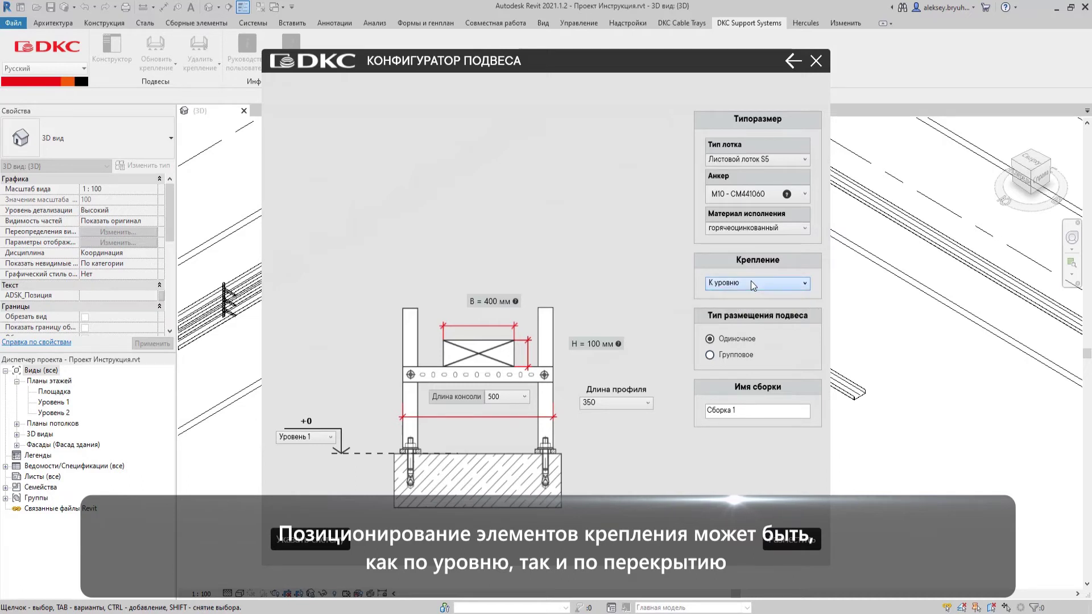
Use group placement starting 500 mm from the tray start at 1000 mm spacing
{"action": "left_click", "coordinate": [710, 355]}
{"action": "left_click", "coordinate": [711, 392]}
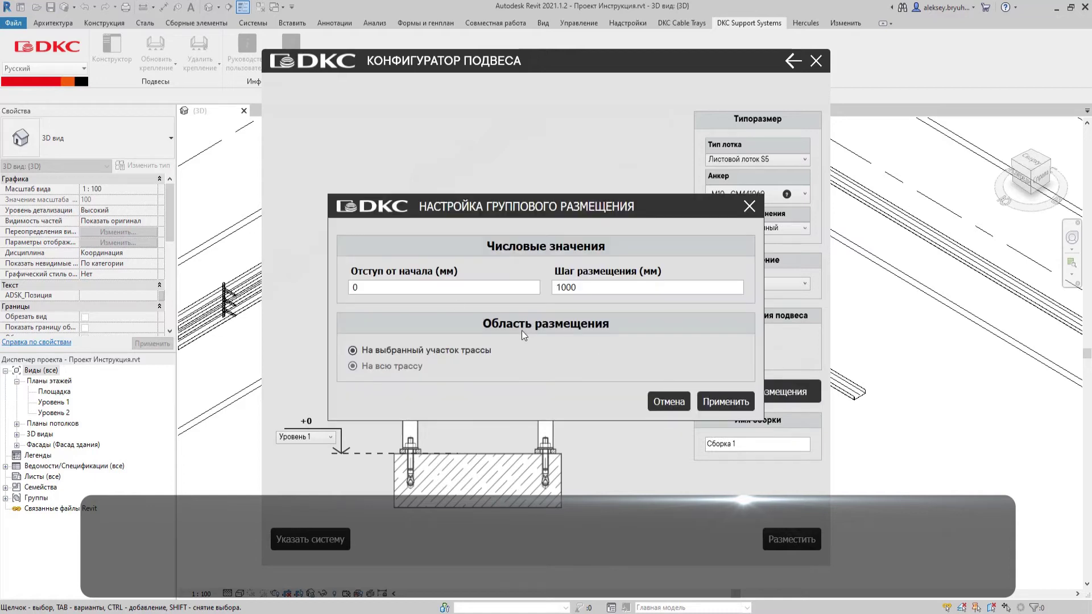
{"action": "left_click_drag", "start_coordinate": [399, 286], "coordinate": [313, 290]}
{"action": "type", "text": "500"}
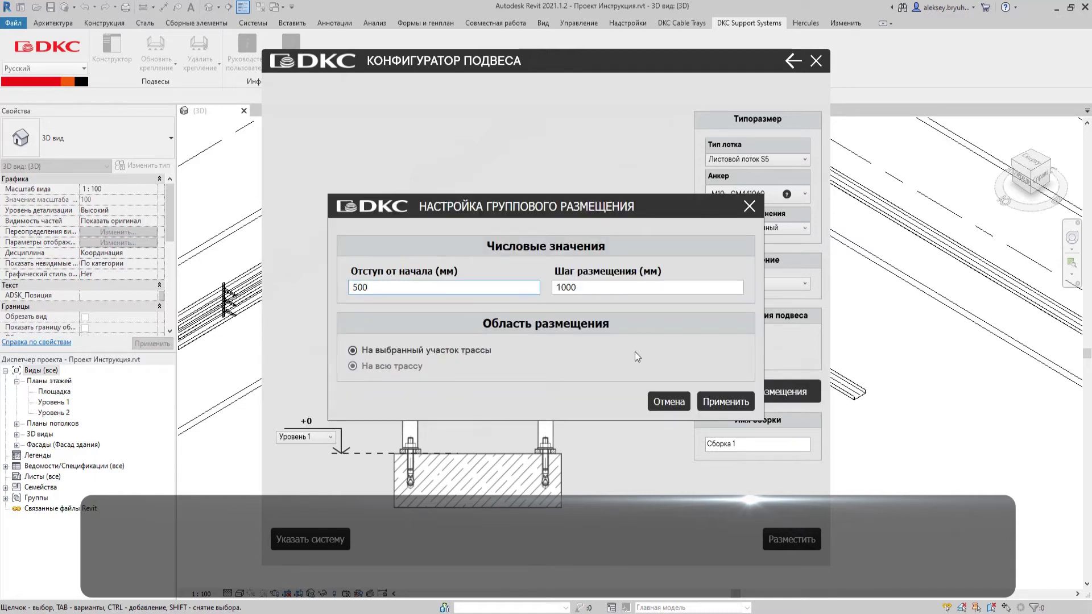
{"action": "left_click", "coordinate": [722, 401]}
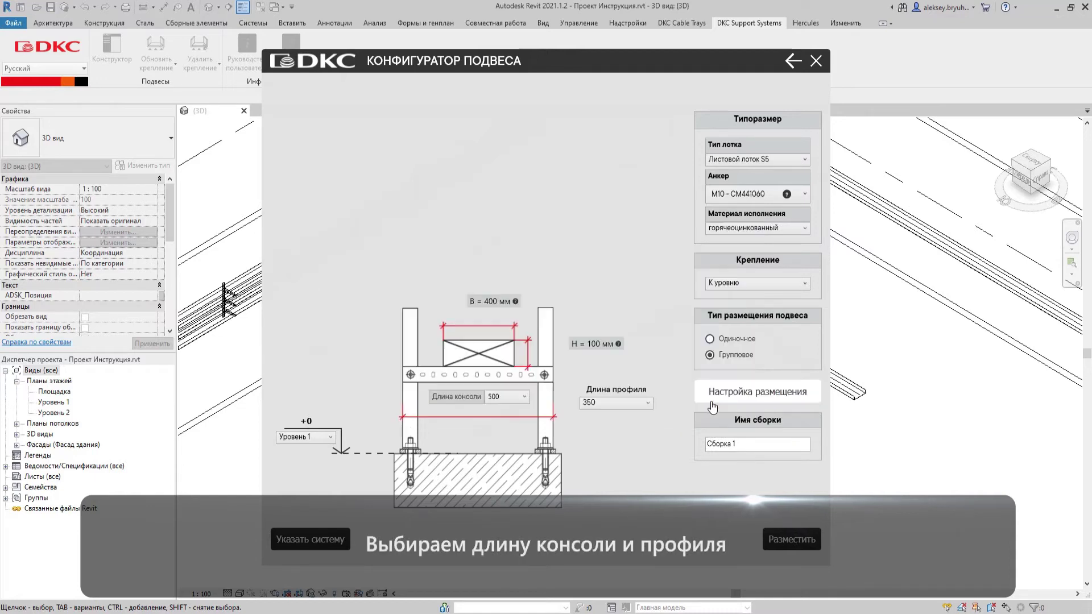
Set the console length to 700 mm and the profile length to 450 mm
{"action": "left_click", "coordinate": [521, 398]}
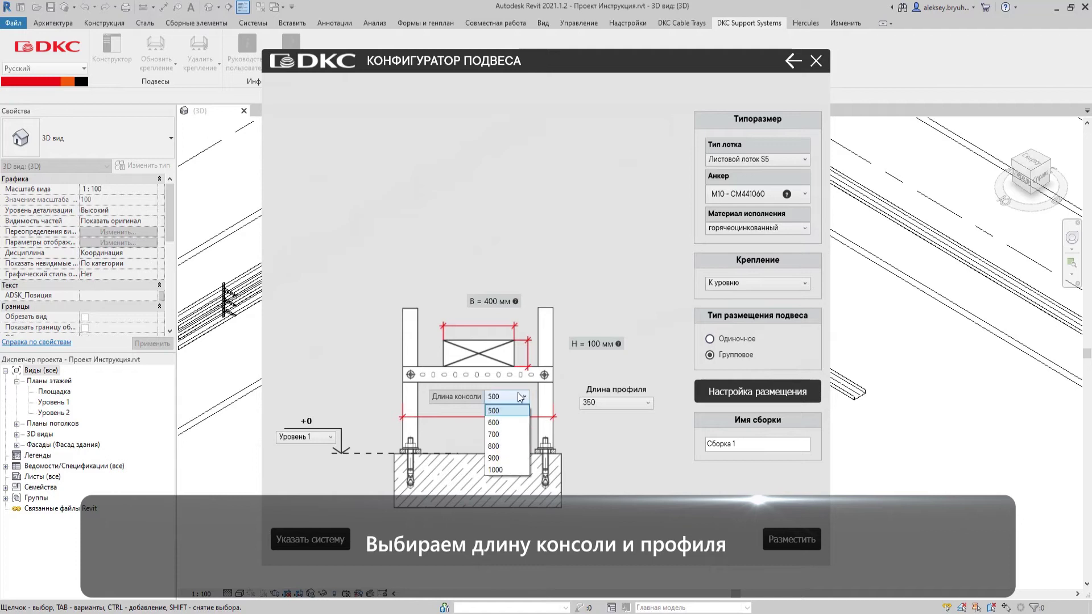
{"action": "left_click", "coordinate": [508, 435]}
{"action": "left_click", "coordinate": [603, 405]}
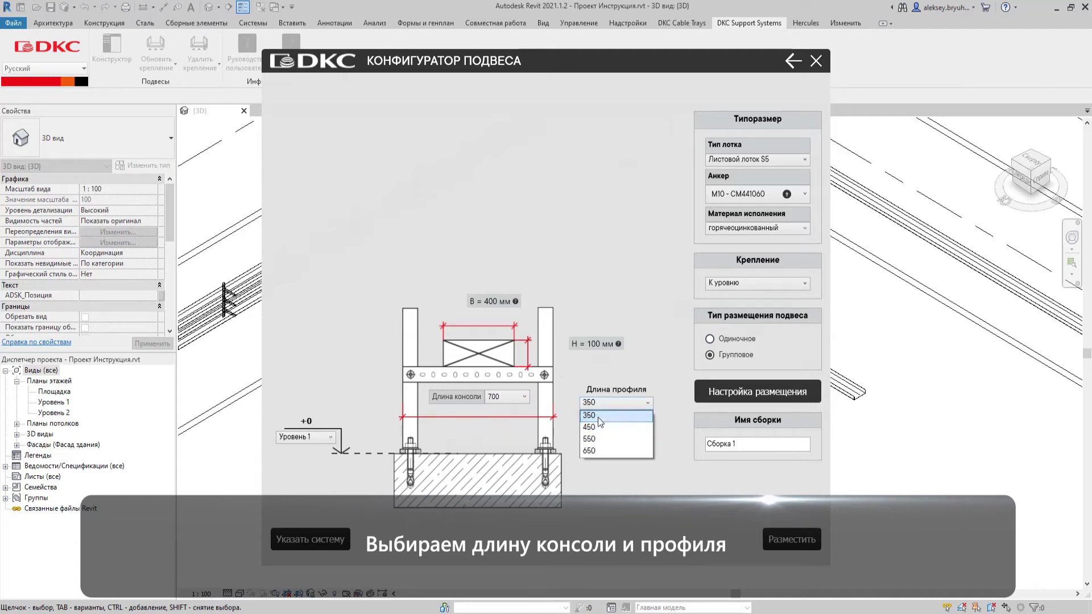
{"action": "left_click", "coordinate": [595, 425]}
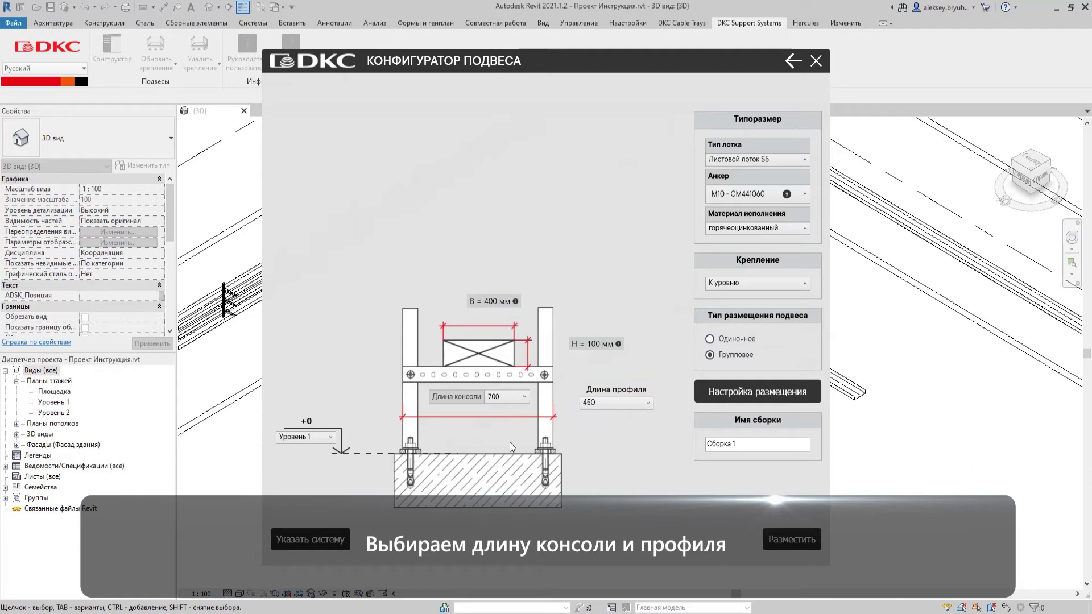
{"action": "left_click", "coordinate": [327, 441]}
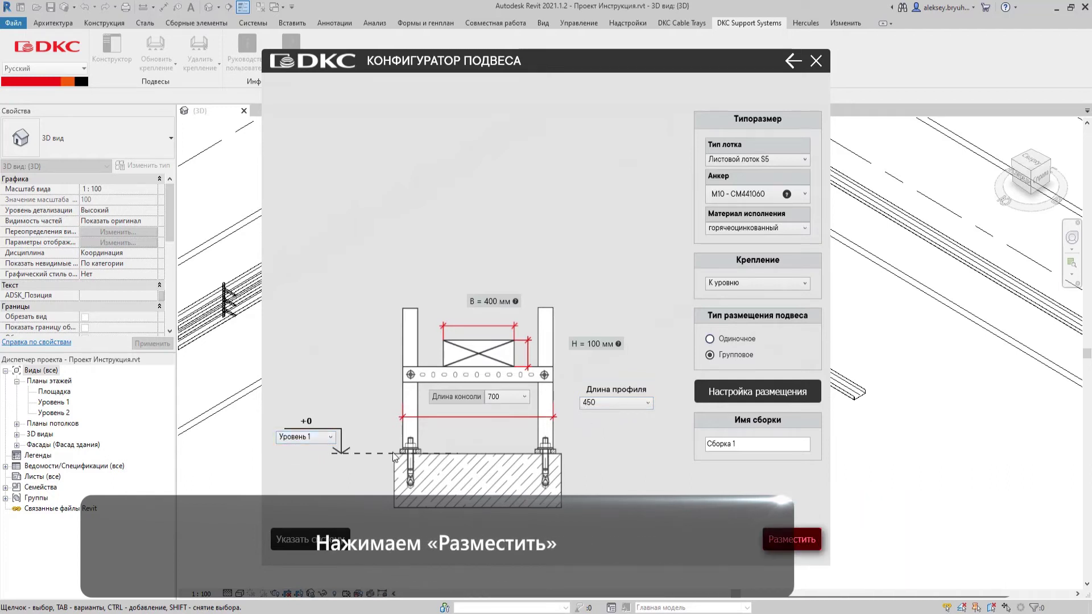
Place the configured floor supports along the tray and accept the preview
{"action": "left_click", "coordinate": [774, 541]}
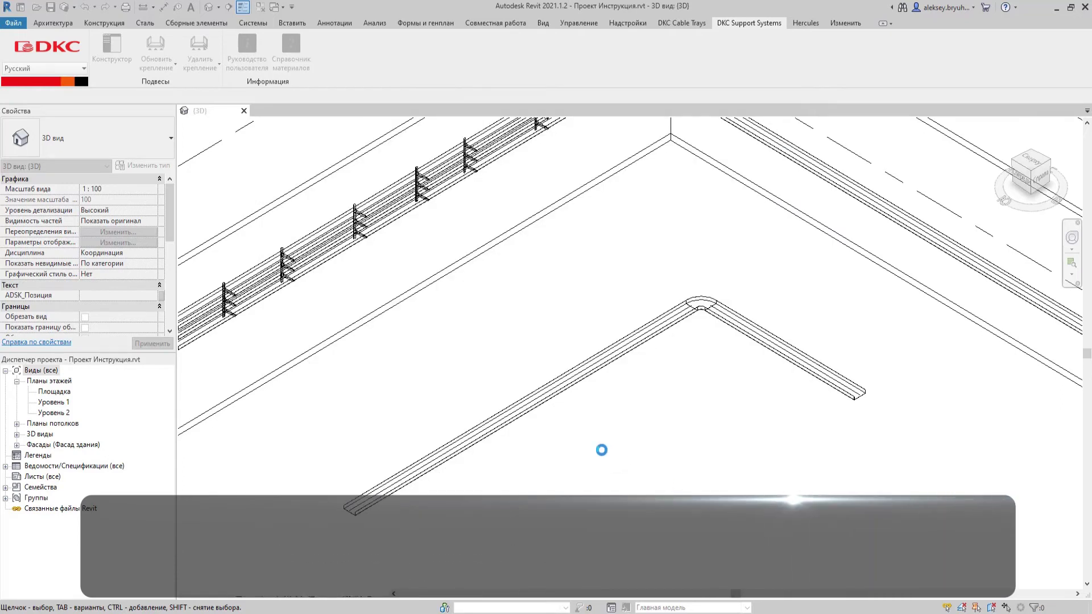
{"action": "scroll", "coordinate": [429, 512], "scroll_direction": "up", "scroll_amount": 2}
{"action": "scroll", "coordinate": [390, 471], "scroll_direction": "up", "scroll_amount": 2}
{"action": "scroll", "coordinate": [390, 471], "scroll_direction": "up", "scroll_amount": 3}
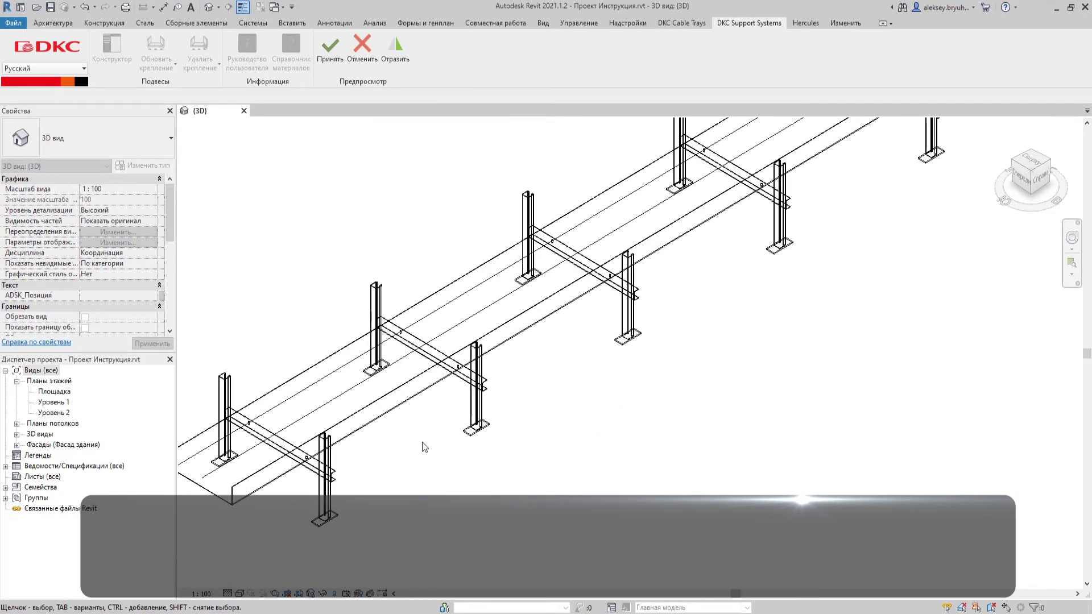
{"action": "left_click", "coordinate": [330, 45]}
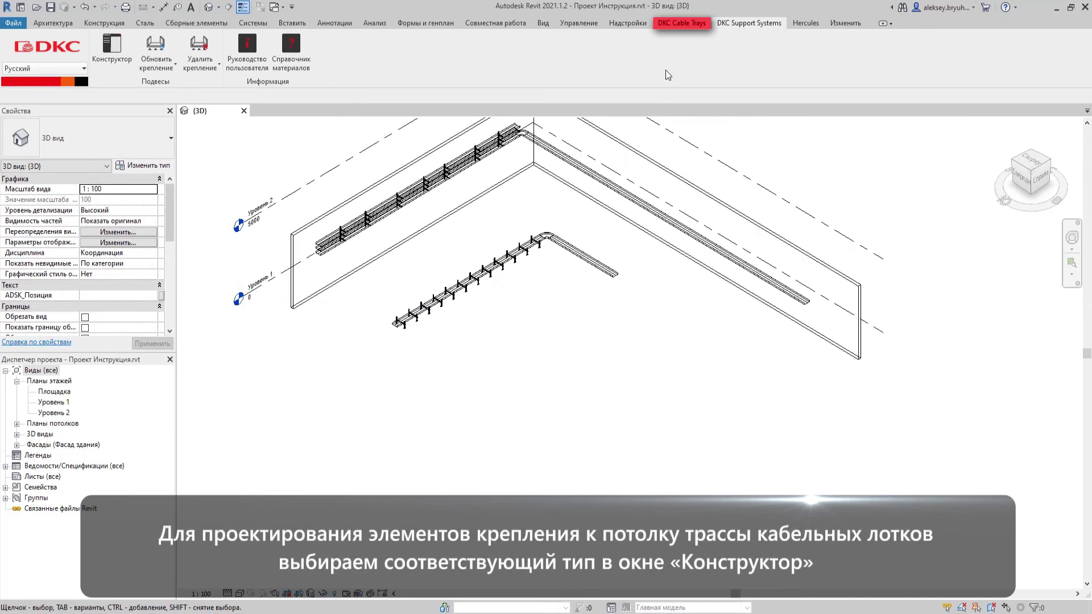
Confirm the S5 cable tray settings in DKC Cable Trays > Настроить
{"action": "left_click", "coordinate": [676, 25]}
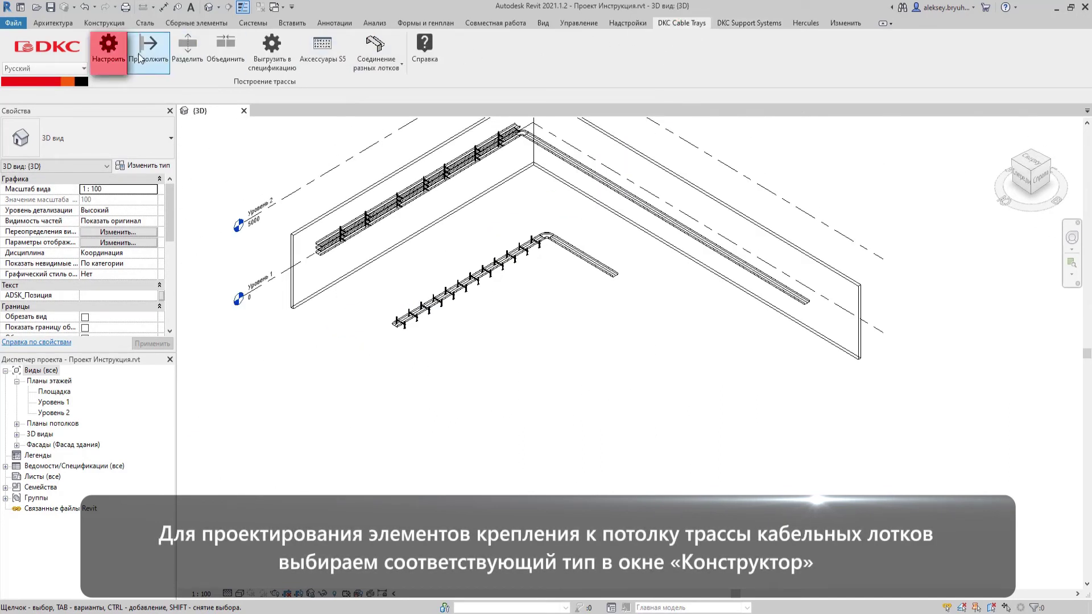
{"action": "left_click", "coordinate": [113, 57]}
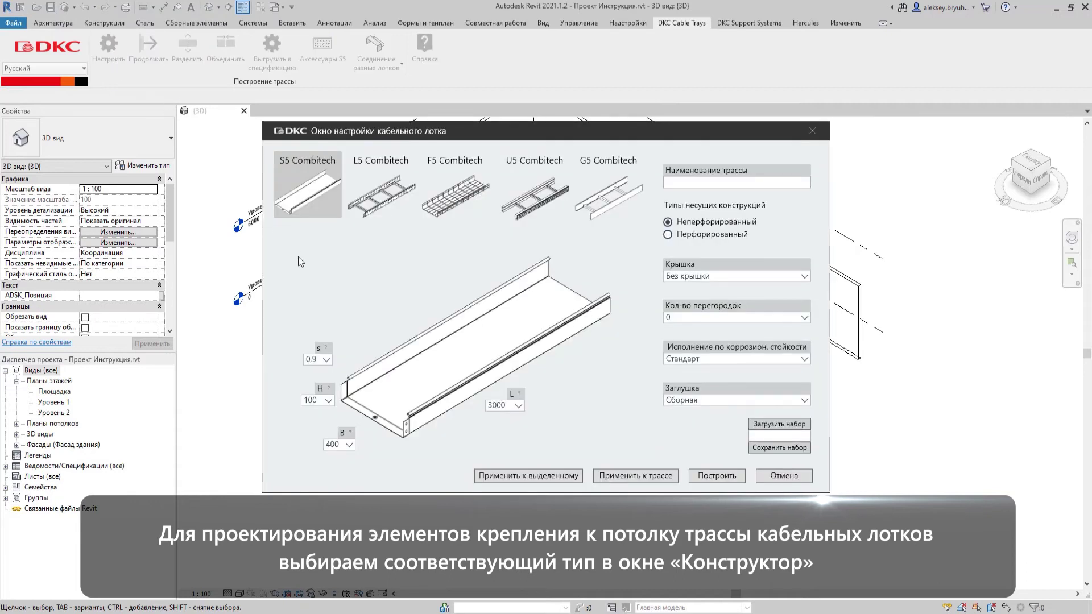
{"action": "left_click", "coordinate": [706, 477]}
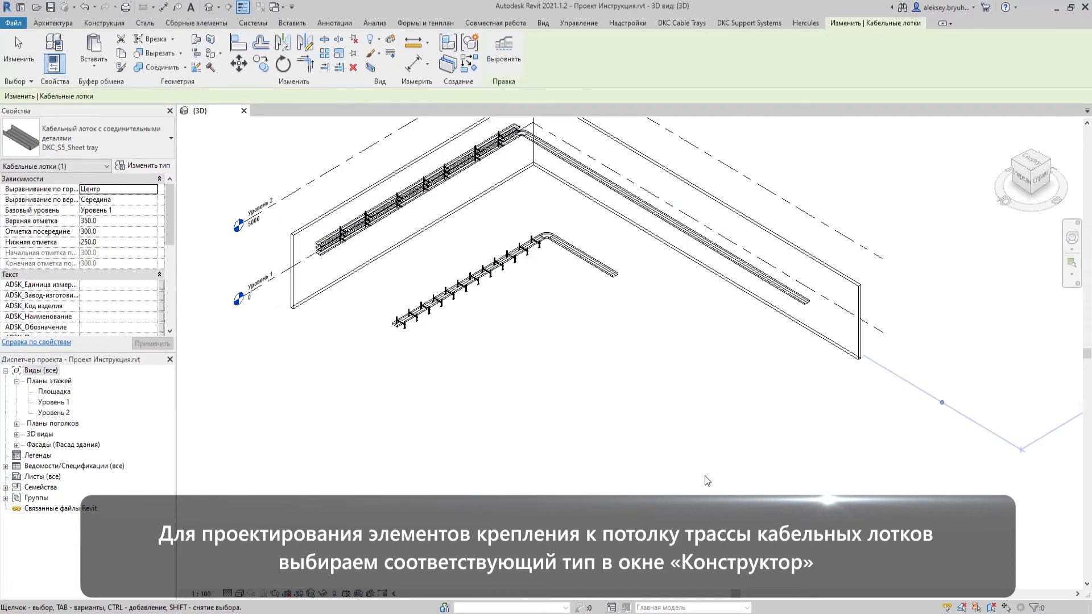
Draw an L-shaped S5 tray run with start, corner and end points at 4200 mm middle elevation
{"action": "left_click", "coordinate": [555, 96]}
{"action": "type", "text": "4"}
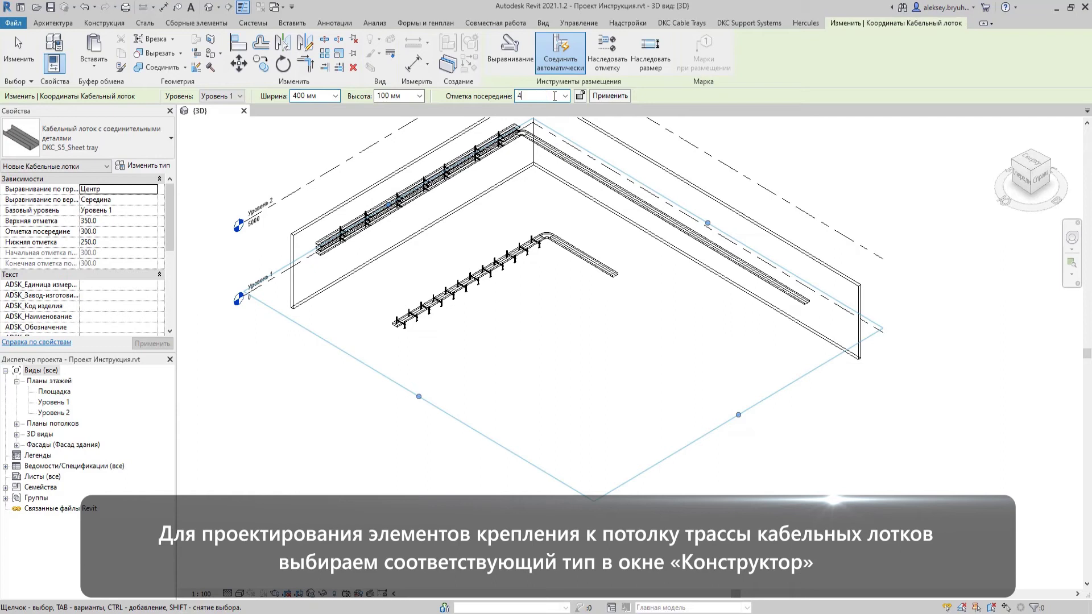
{"action": "key", "text": "Return"}
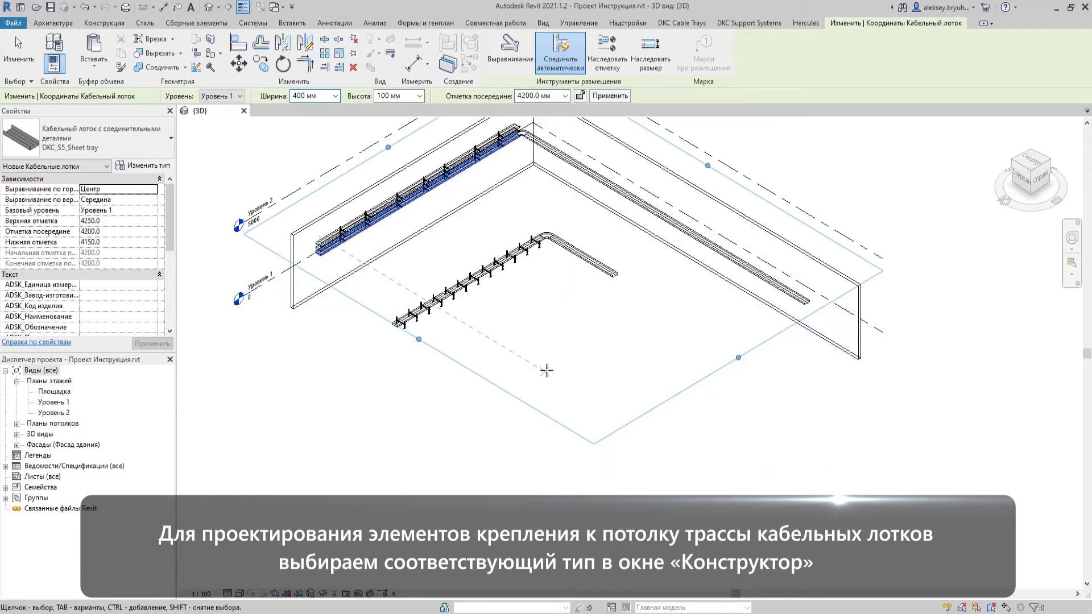
{"action": "left_click", "coordinate": [546, 370]}
{"action": "left_click", "coordinate": [694, 284]}
{"action": "left_click", "coordinate": [813, 354]}
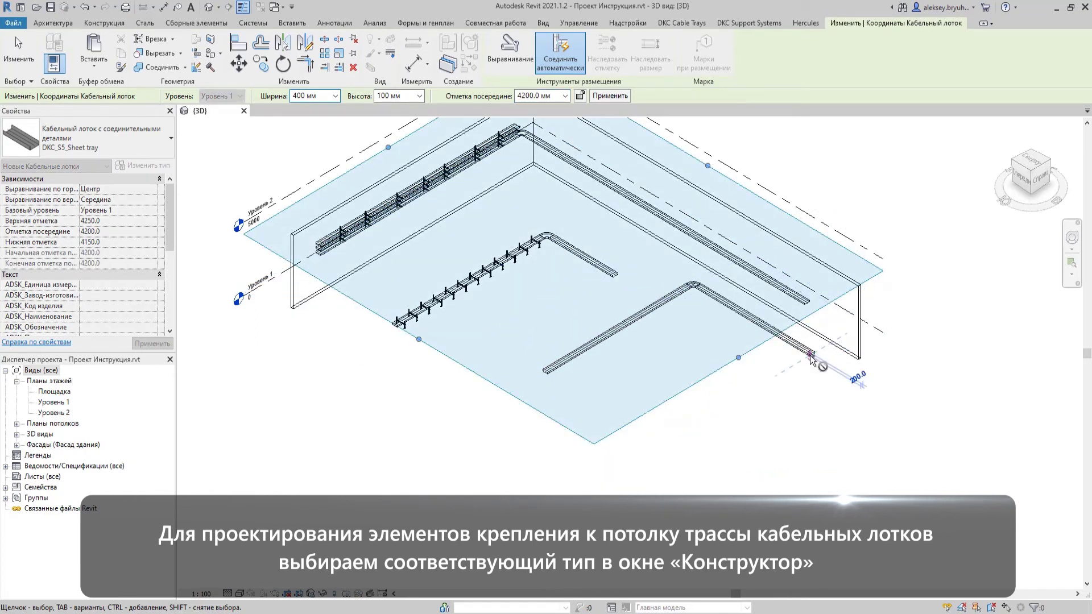
{"action": "key", "text": "Escape"}
{"action": "key", "text": "Escape"}
{"action": "scroll", "coordinate": [678, 319], "scroll_direction": "up", "scroll_amount": 2}
{"action": "scroll", "coordinate": [678, 319], "scroll_direction": "up", "scroll_amount": 2}
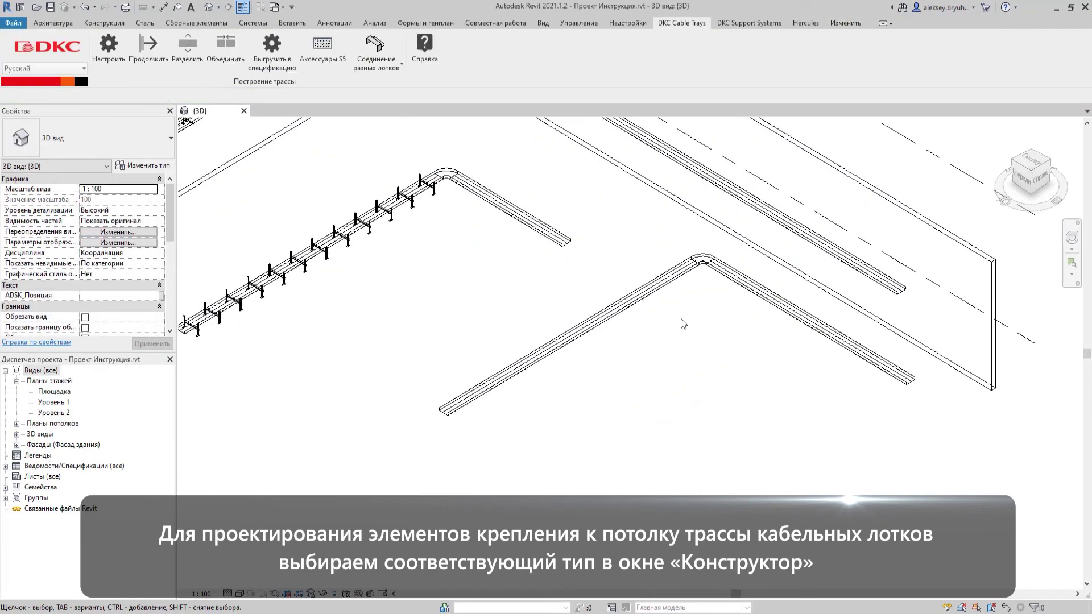
{"action": "scroll", "coordinate": [678, 319], "scroll_direction": "up", "scroll_amount": 1}
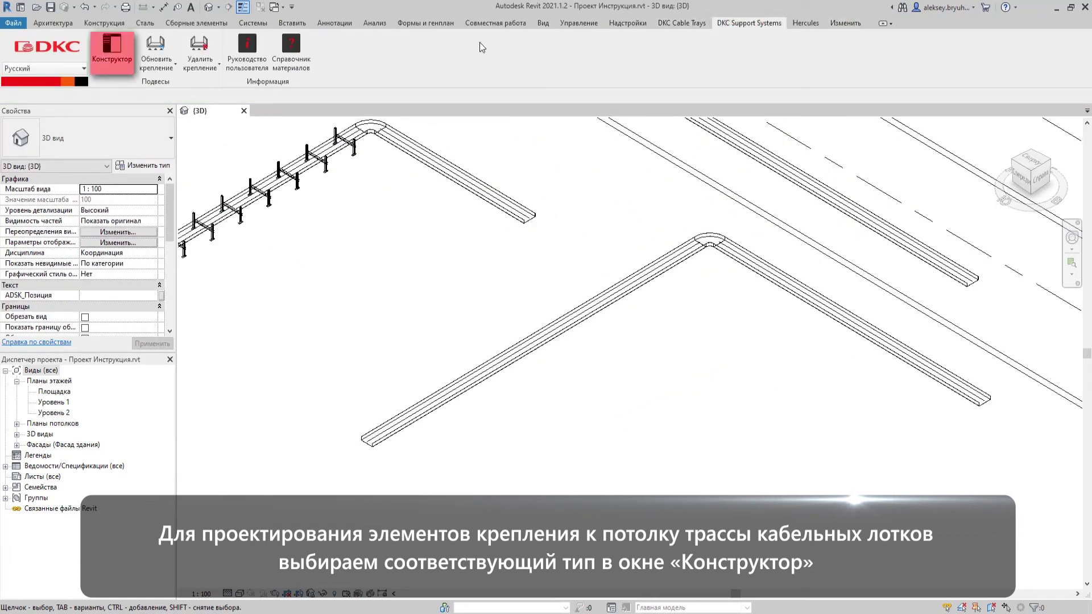
Pick a К горизонтальной поверхности > На потолок hanger and link it to the high tray run
{"action": "left_click", "coordinate": [127, 46]}
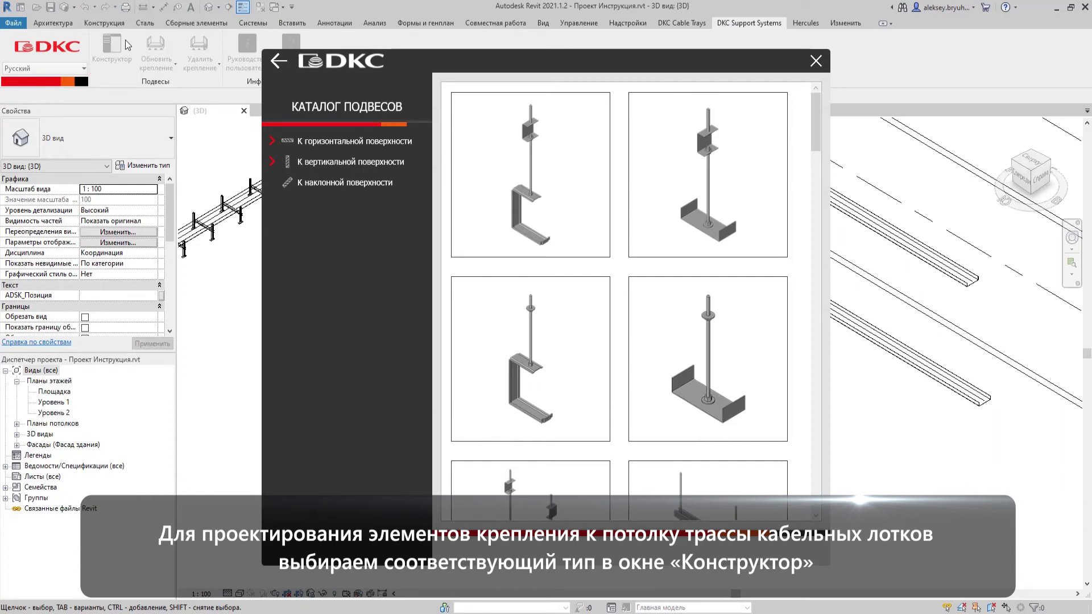
{"action": "left_click", "coordinate": [273, 141]}
{"action": "left_click", "coordinate": [323, 159]}
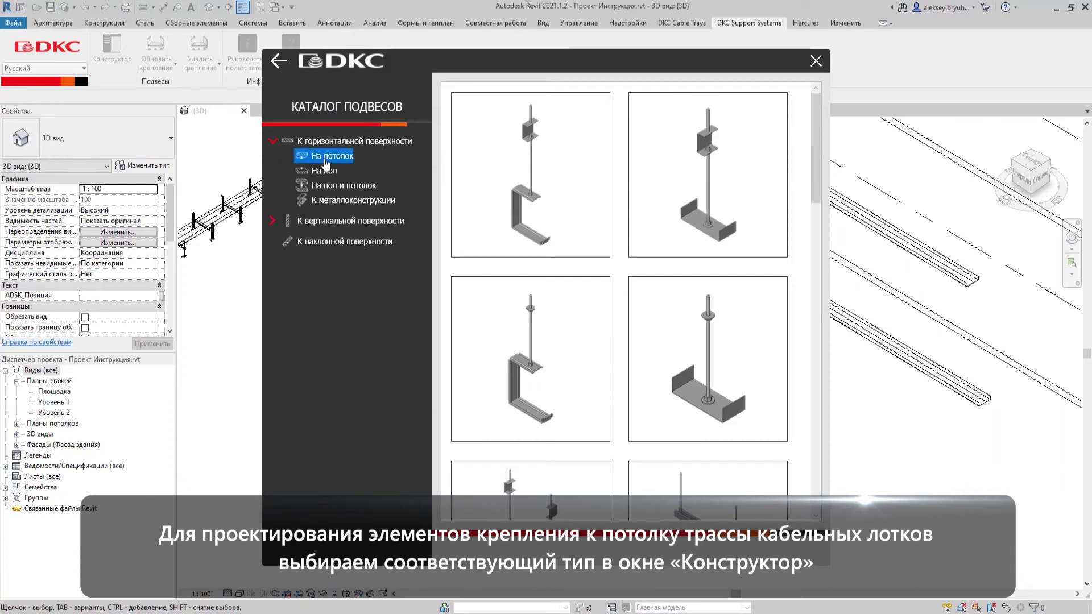
{"action": "scroll", "coordinate": [566, 302], "scroll_direction": "down", "scroll_amount": 3}
{"action": "scroll", "coordinate": [566, 302], "scroll_direction": "down", "scroll_amount": 3}
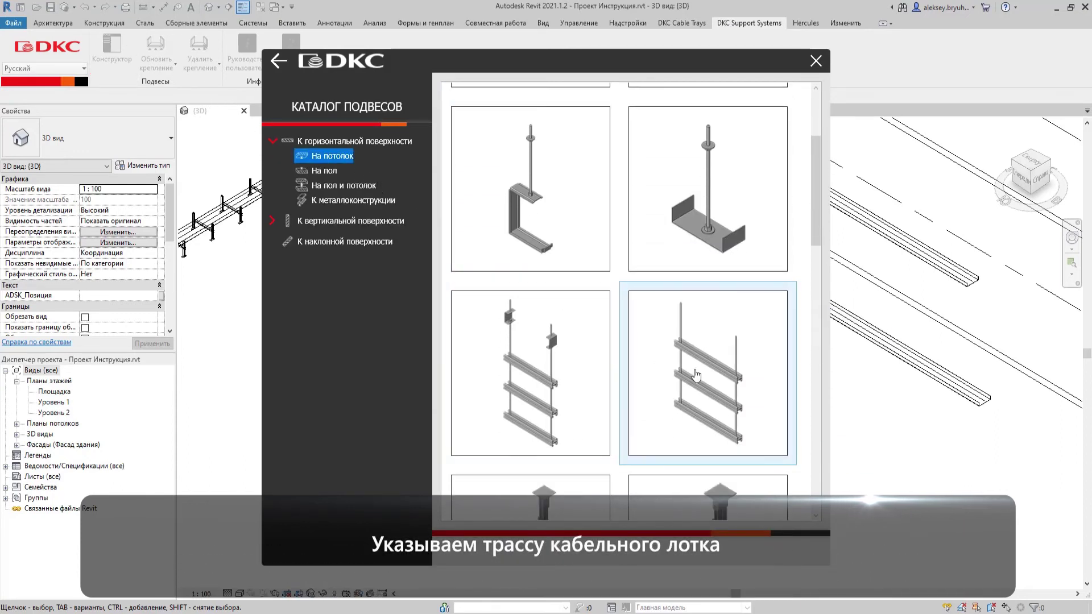
{"action": "left_click", "coordinate": [700, 376]}
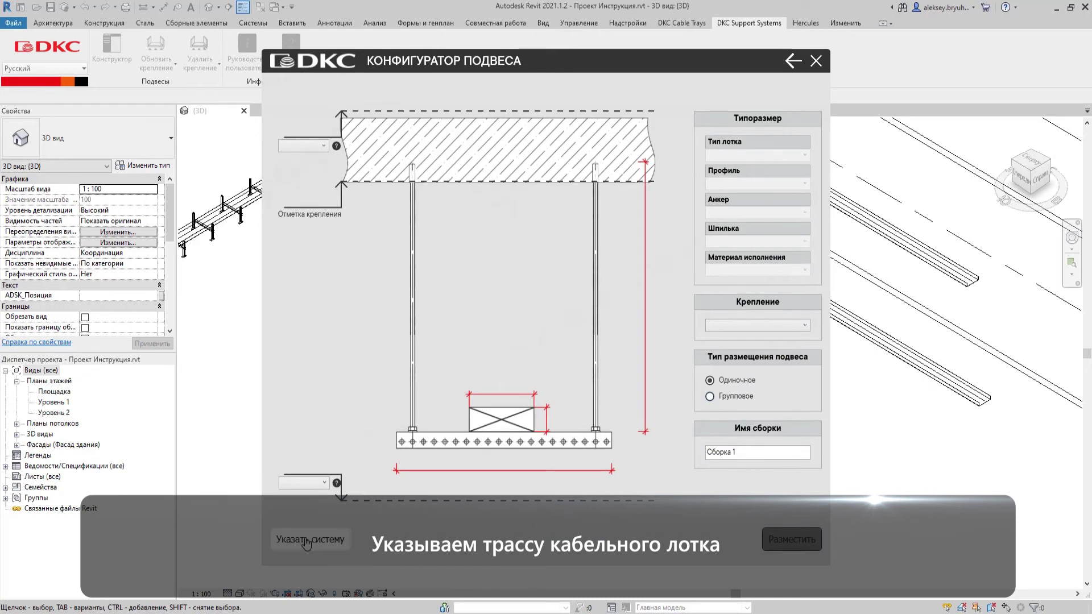
{"action": "left_click", "coordinate": [310, 539]}
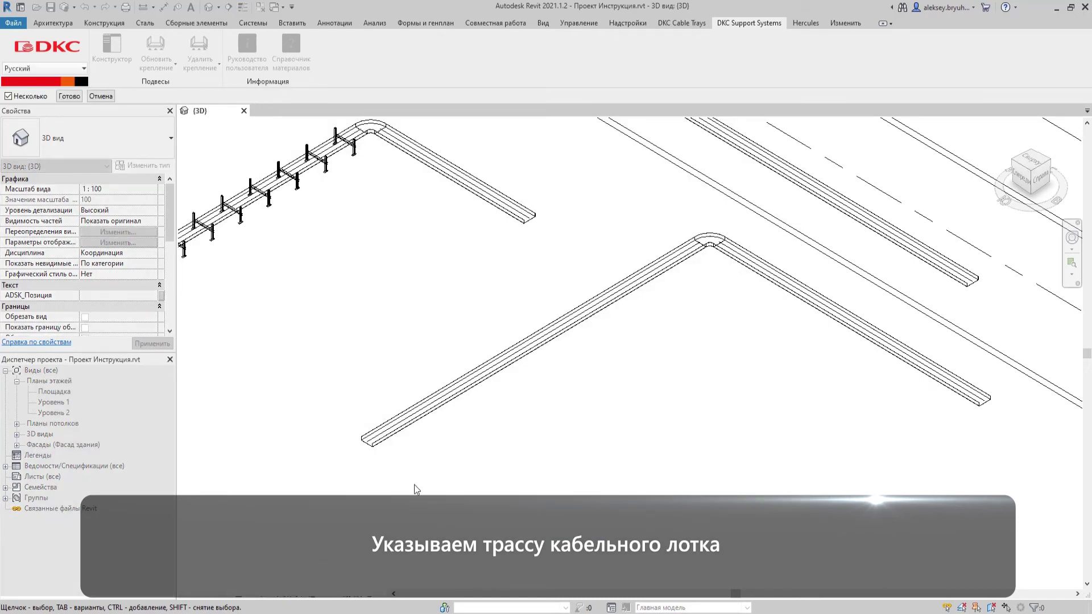
{"action": "left_click", "coordinate": [465, 393]}
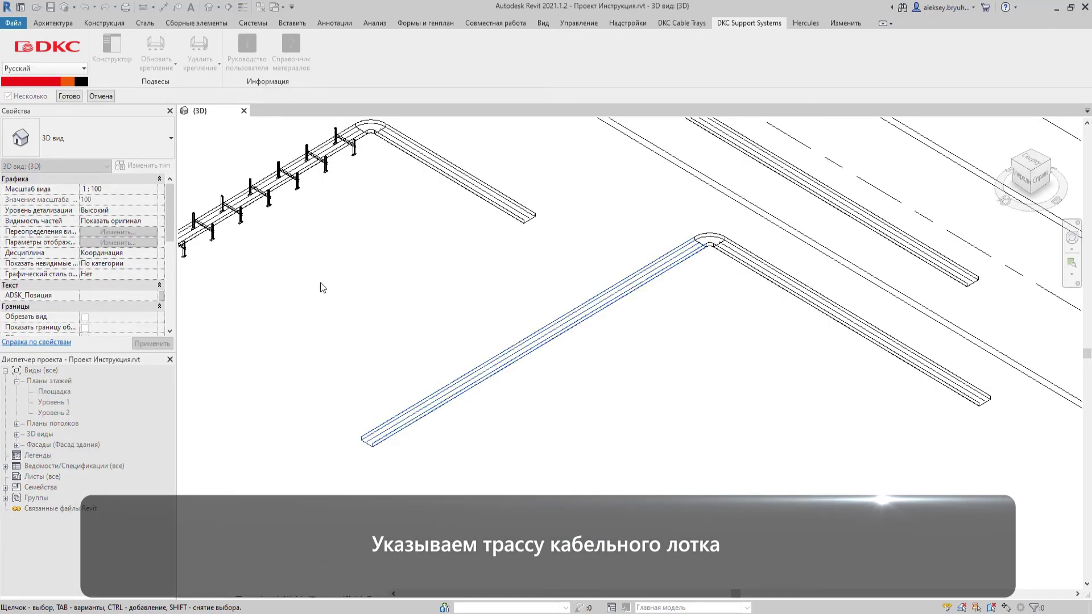
{"action": "left_click", "coordinate": [63, 101]}
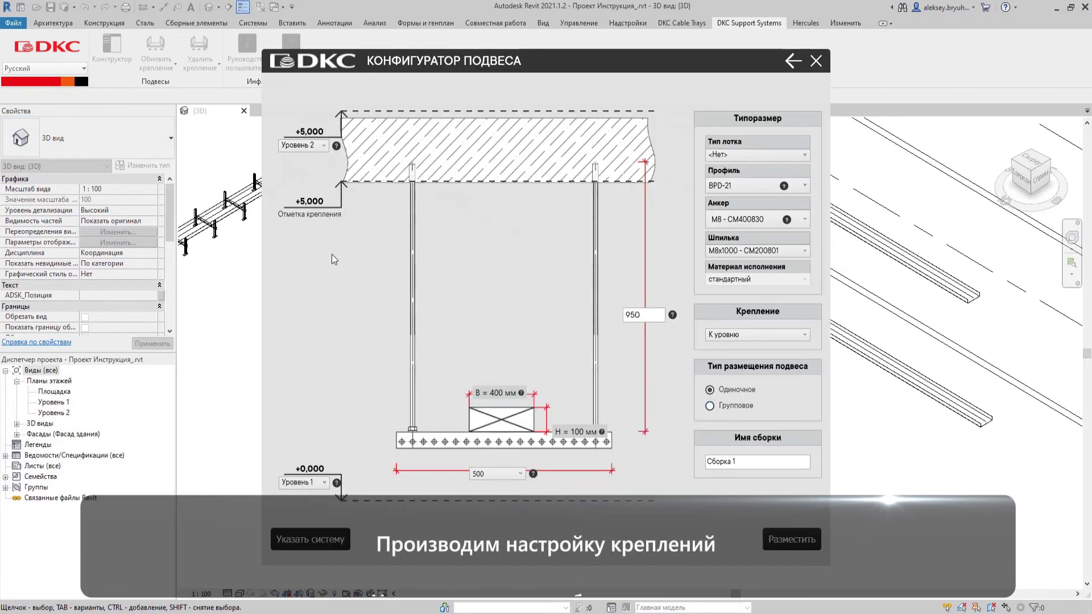
Set tray type Листовой лоток S5, profile BPM-21, anchor M10 and stud M10x1000
{"action": "left_click", "coordinate": [770, 155]}
{"action": "left_click", "coordinate": [764, 225]}
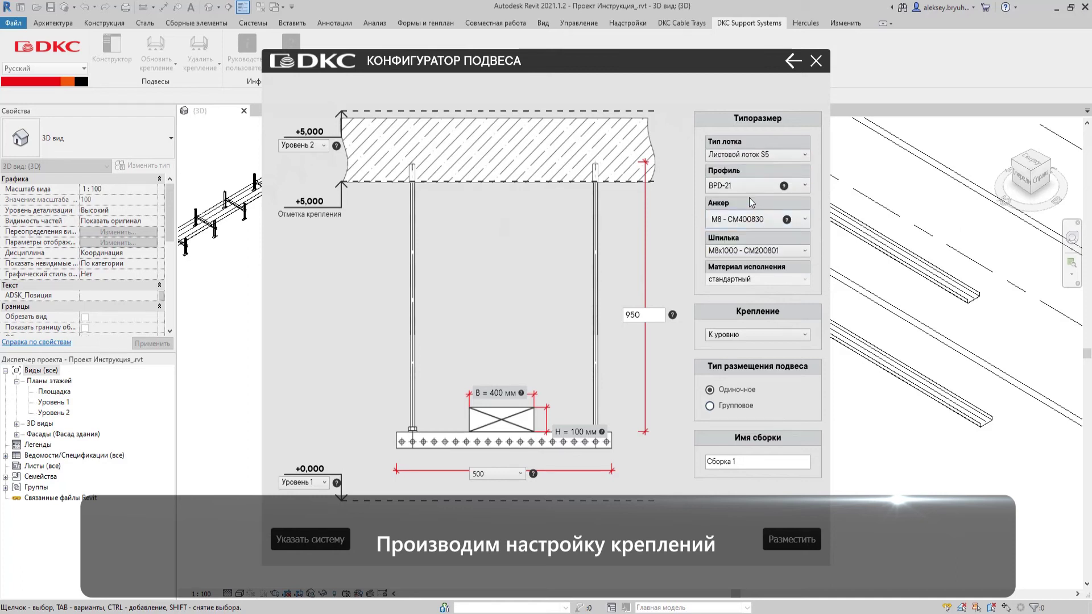
{"action": "left_click", "coordinate": [742, 187]}
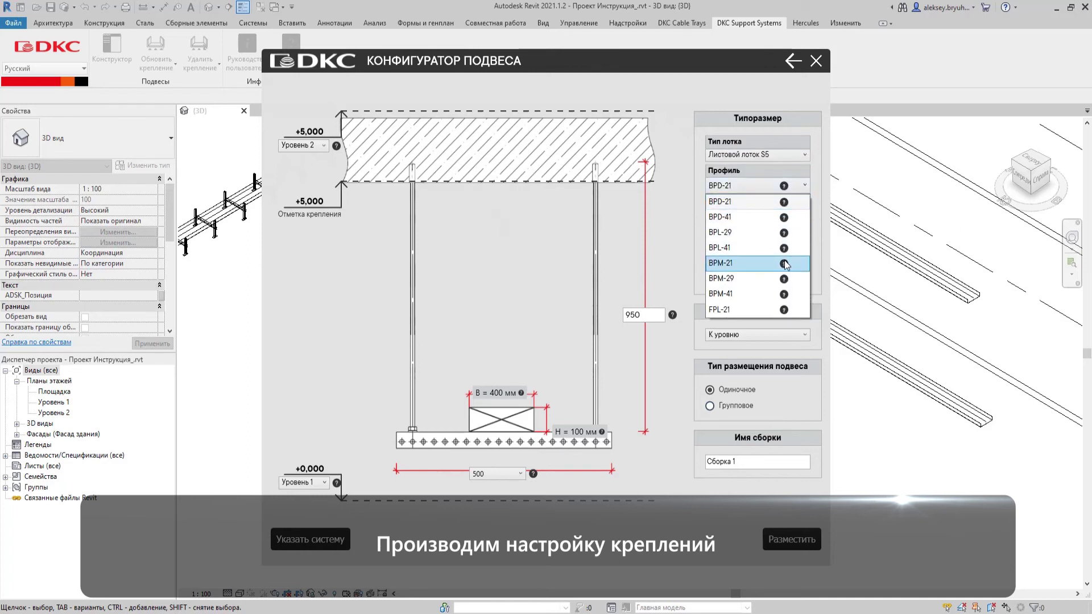
{"action": "left_click", "coordinate": [762, 264]}
{"action": "left_click", "coordinate": [749, 222]}
{"action": "mouse_move", "coordinate": [786, 256]}
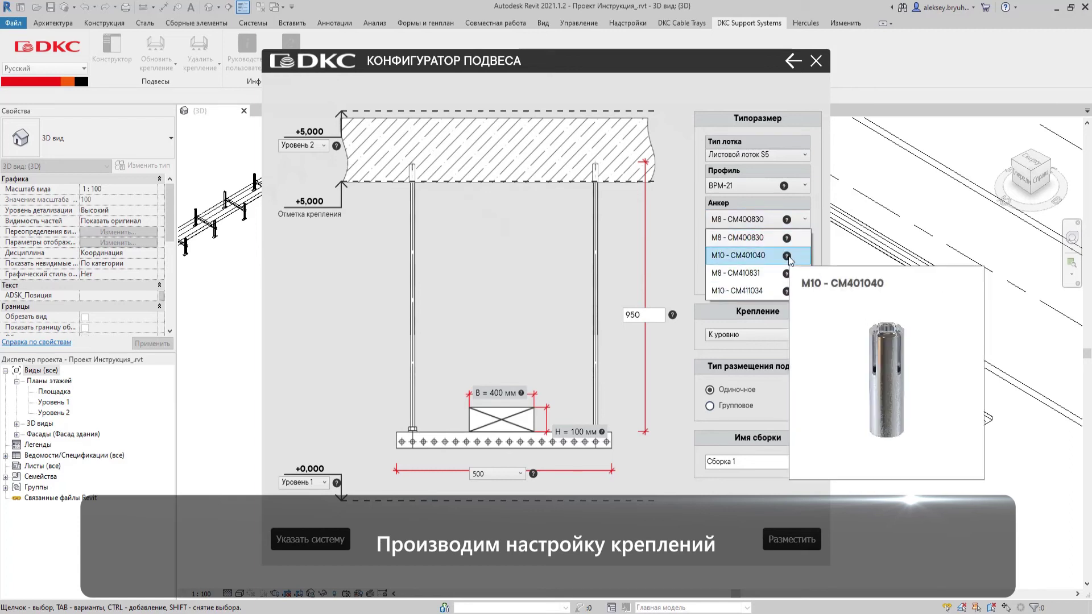
{"action": "left_click", "coordinate": [755, 291]}
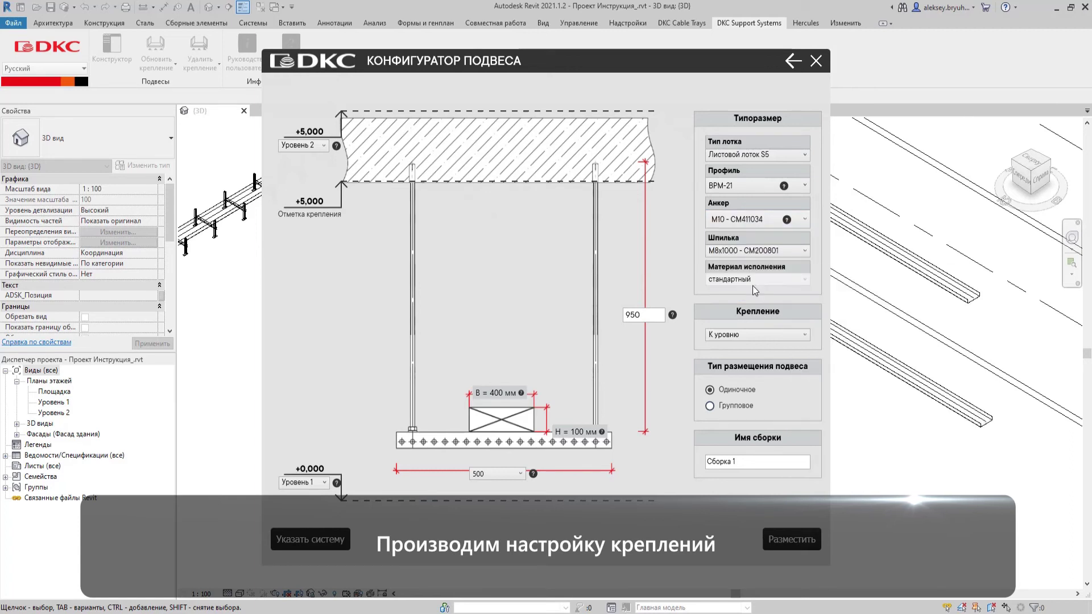
{"action": "left_click", "coordinate": [749, 251]}
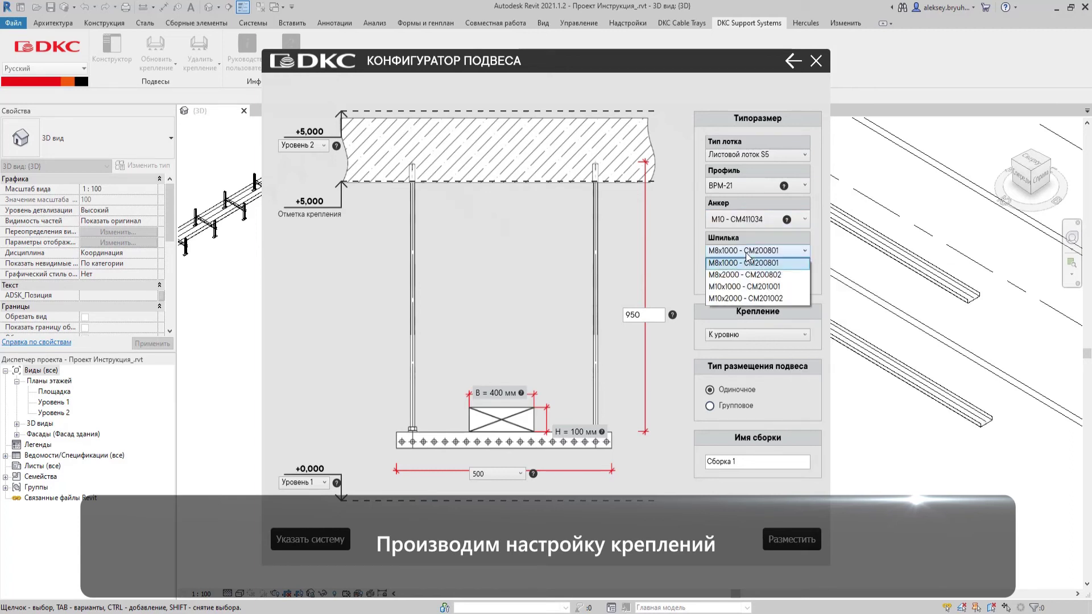
{"action": "left_click", "coordinate": [765, 287]}
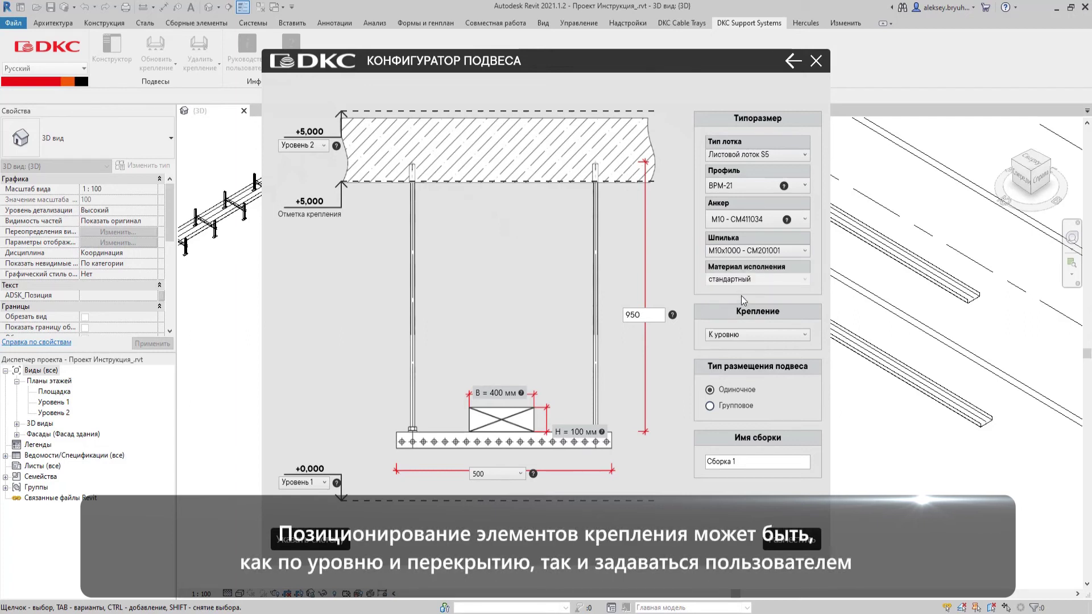
Attach the hanger to Уровень 4 with Пользовательский mounting and 4000 mm height
{"action": "left_click", "coordinate": [723, 334]}
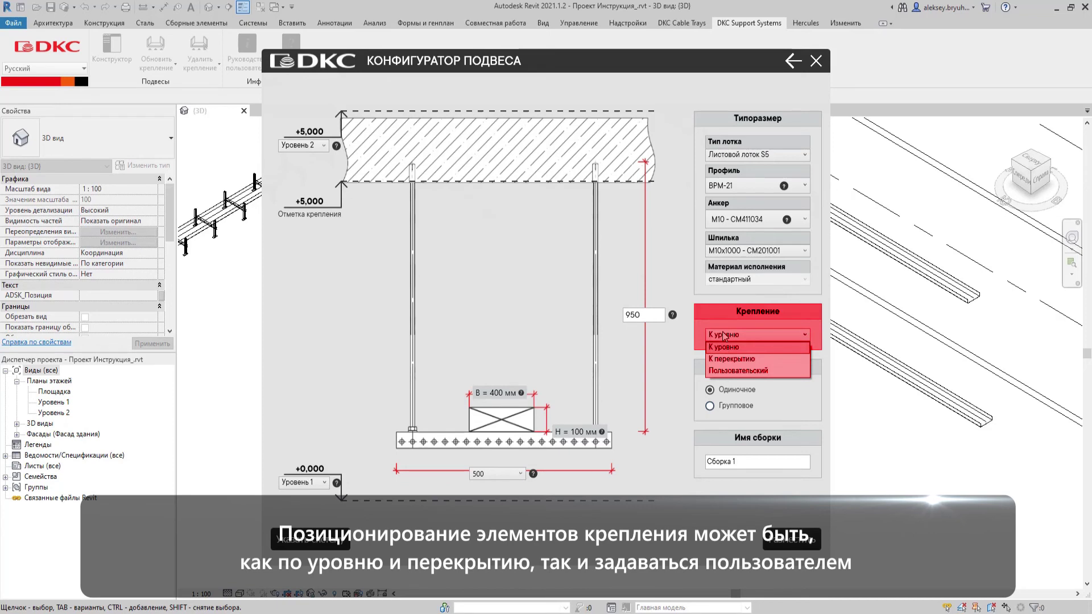
{"action": "left_click", "coordinate": [724, 347]}
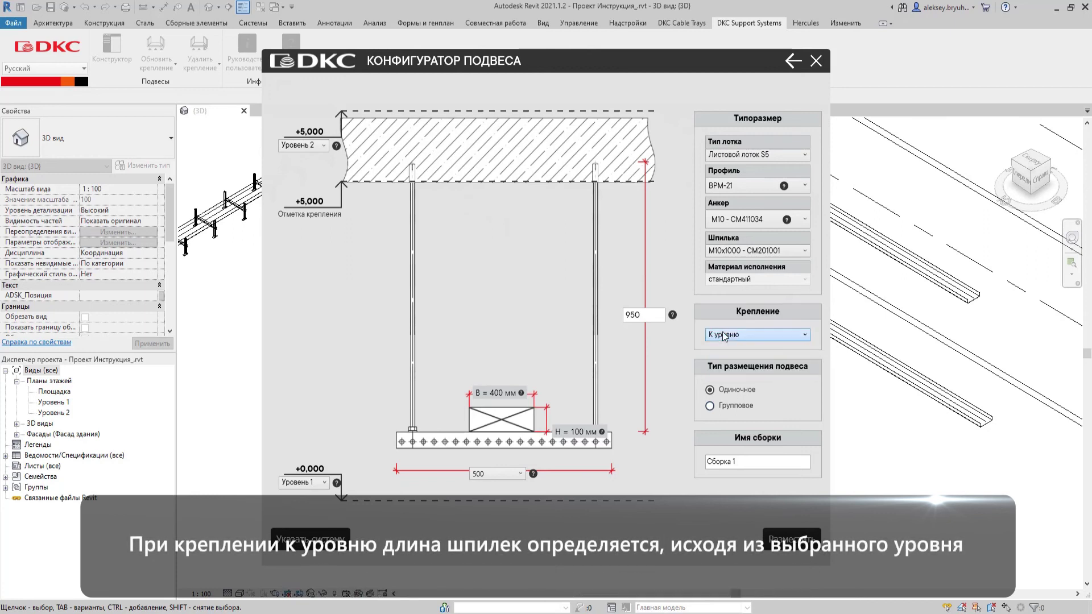
{"action": "left_click", "coordinate": [316, 146]}
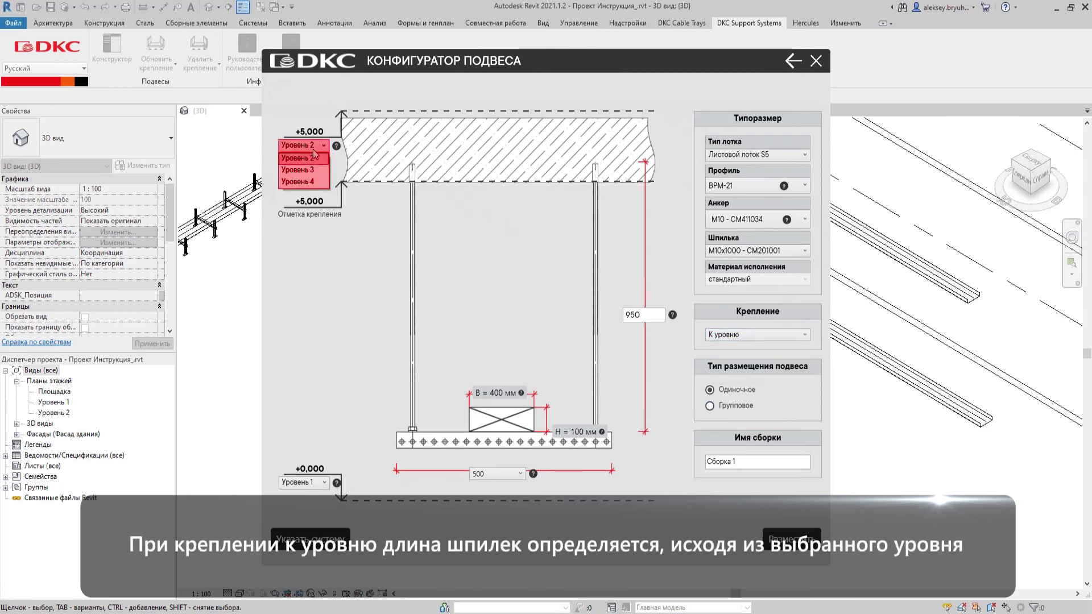
{"action": "left_click", "coordinate": [317, 171]}
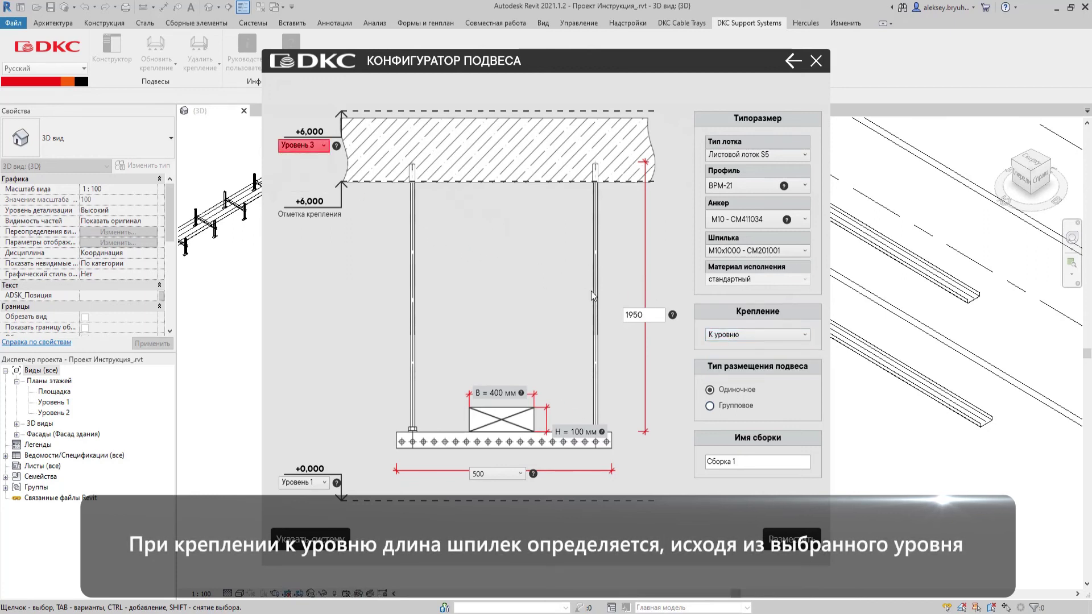
{"action": "left_click_drag", "start_coordinate": [640, 320], "coordinate": [622, 317]}
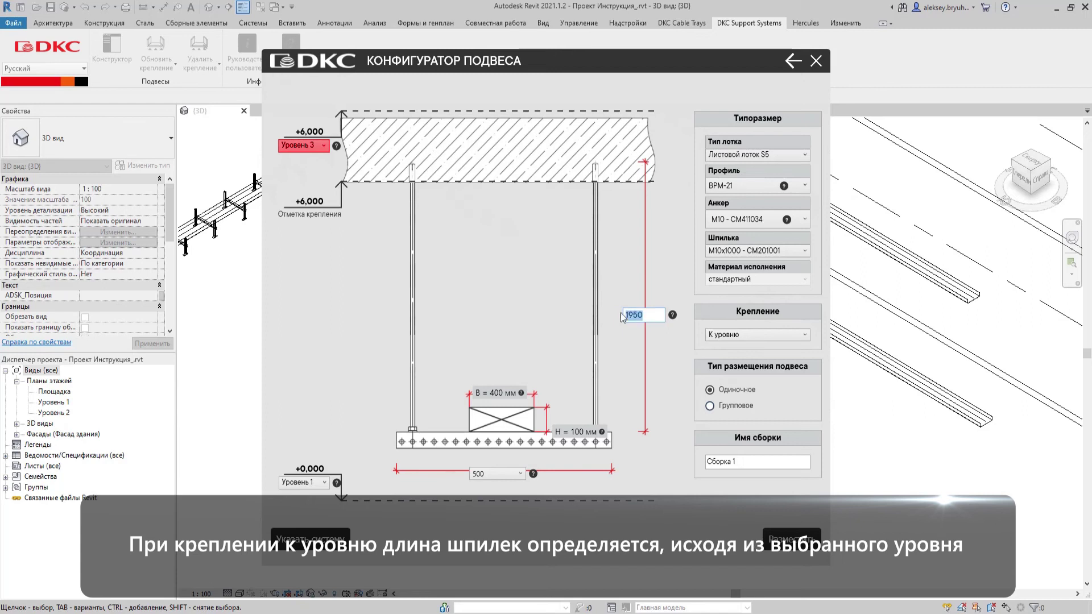
{"action": "left_click", "coordinate": [310, 146]}
{"action": "left_click", "coordinate": [310, 182]}
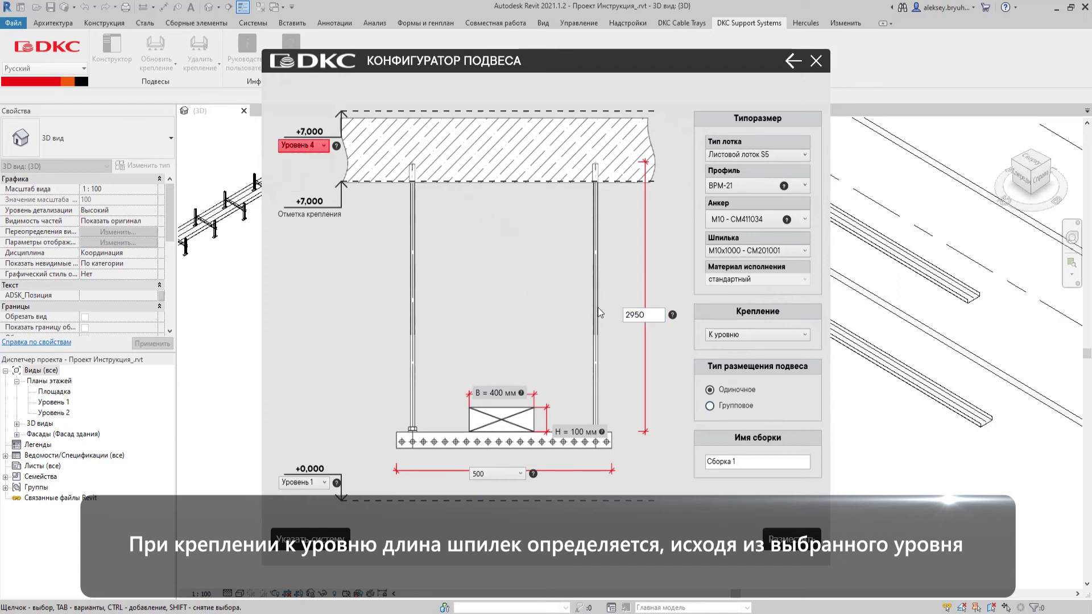
{"action": "left_click", "coordinate": [720, 336]}
{"action": "left_click", "coordinate": [721, 370]}
{"action": "left_click_drag", "start_coordinate": [642, 316], "coordinate": [625, 317]}
{"action": "type", "text": "4000"}
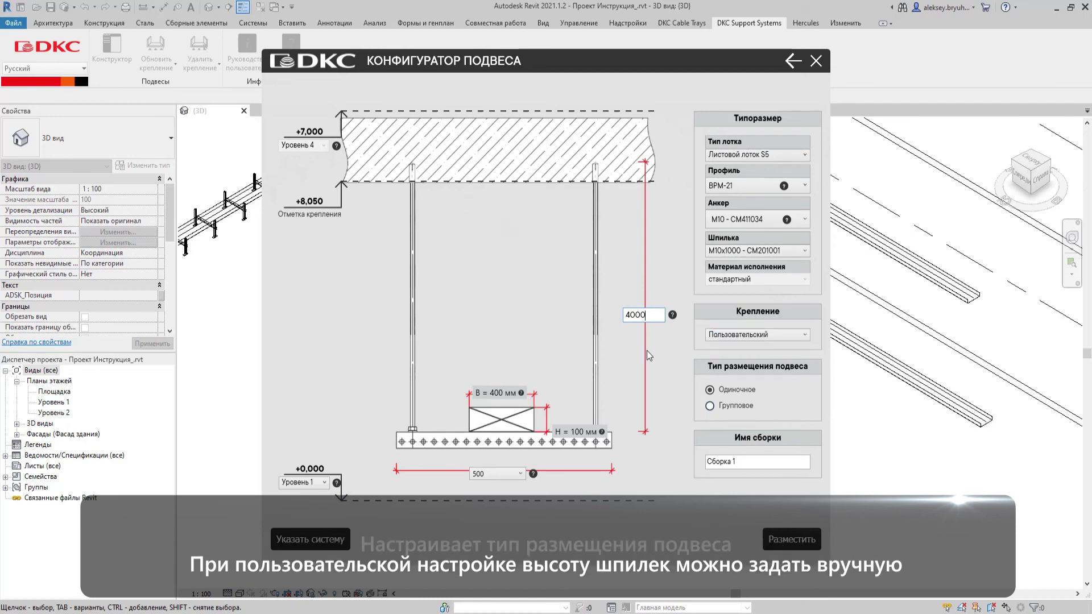
Switch to group placement with a 500 mm offset from the tray start
{"action": "left_click", "coordinate": [710, 406]}
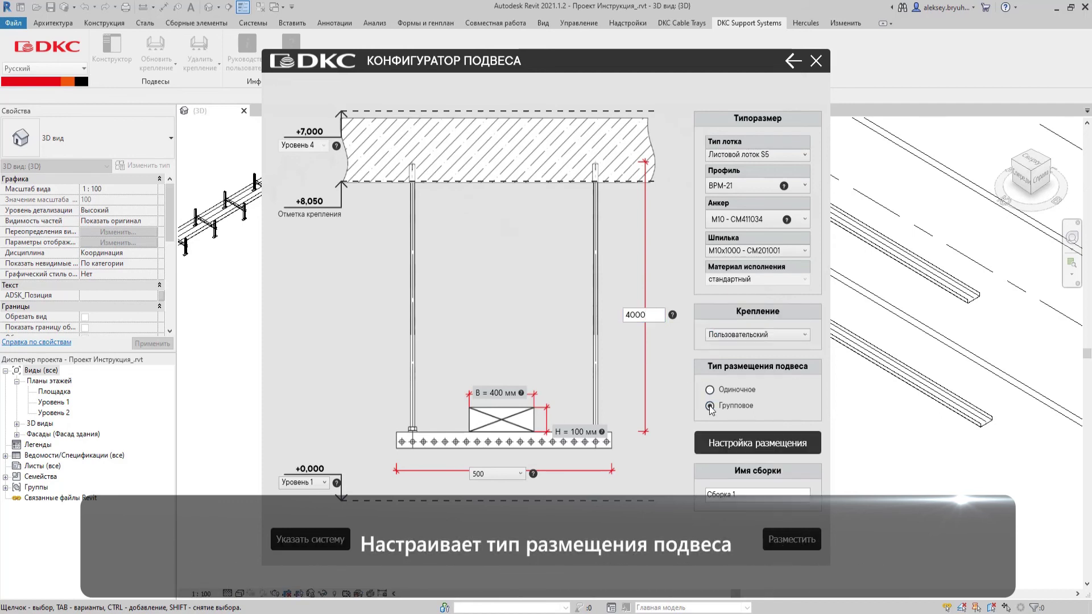
{"action": "left_click", "coordinate": [712, 438]}
{"action": "left_click", "coordinate": [380, 281]}
{"action": "type", "text": "500"}
{"action": "left_click", "coordinate": [726, 402]}
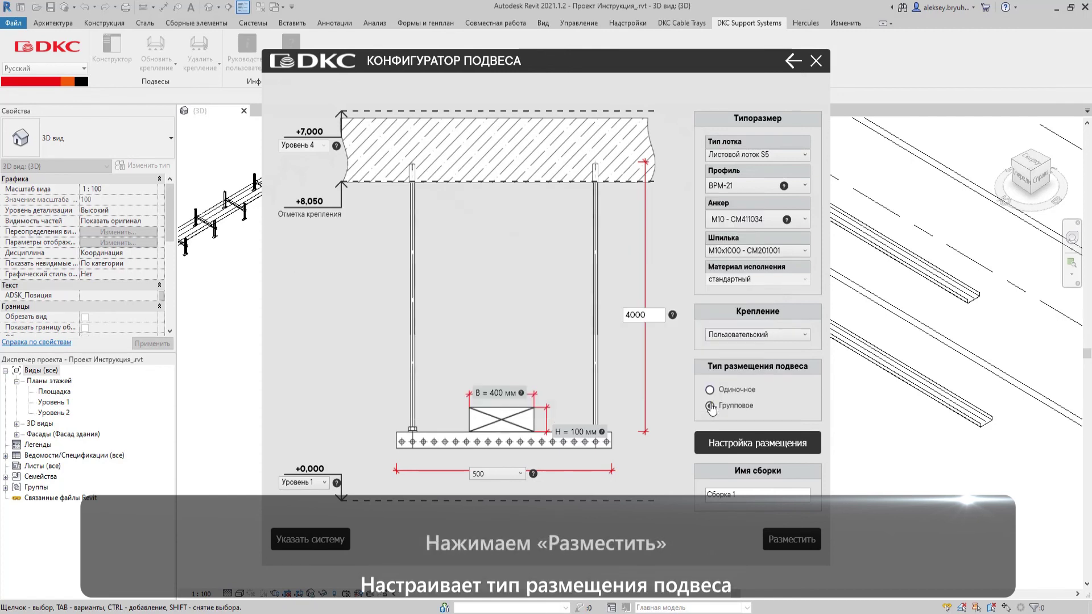
Place the ceiling hangers along the high tray run and accept the preview
{"action": "left_click", "coordinate": [780, 545]}
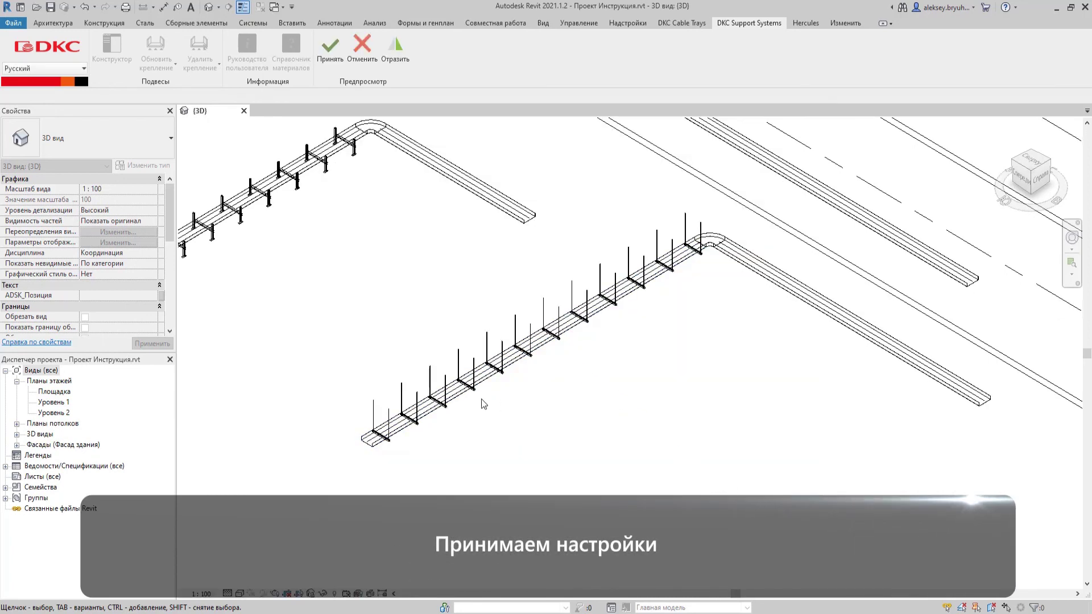
{"action": "scroll", "coordinate": [407, 402], "scroll_direction": "up", "scroll_amount": 2}
{"action": "scroll", "coordinate": [406, 402], "scroll_direction": "up", "scroll_amount": 5}
{"action": "scroll", "coordinate": [406, 402], "scroll_direction": "up", "scroll_amount": 1}
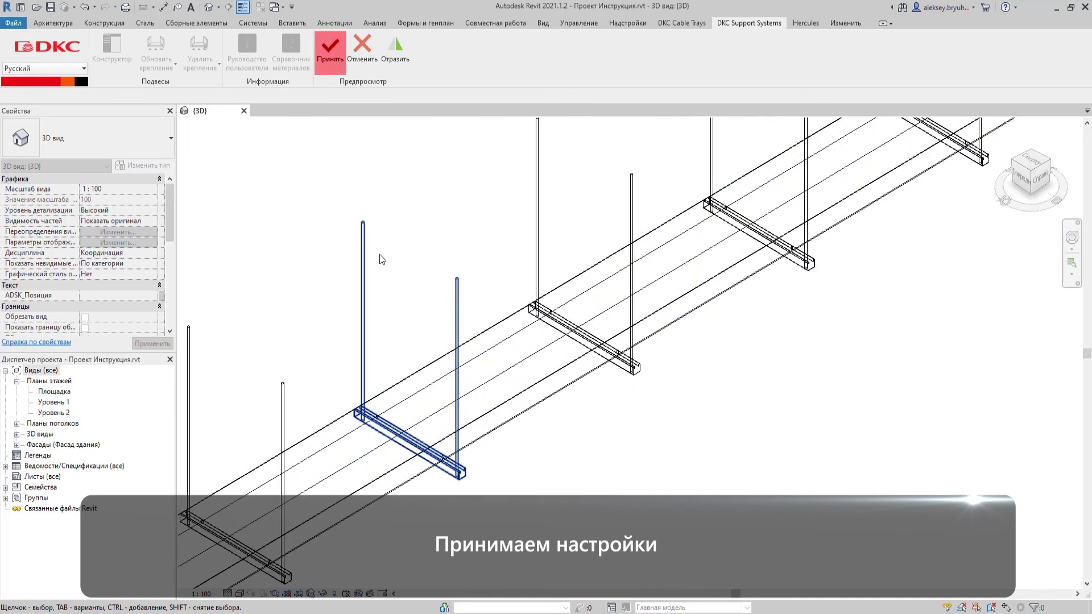
{"action": "left_click", "coordinate": [328, 48]}
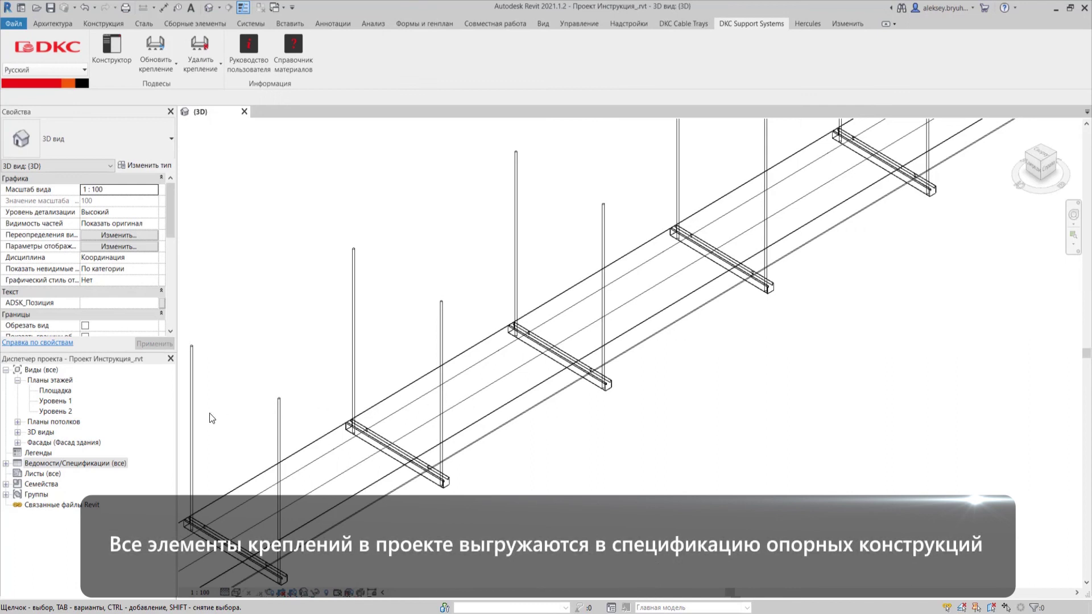
Open !Спецификация опорных конструкций from the project's schedules in the Project Browser
{"action": "left_click", "coordinate": [5, 464]}
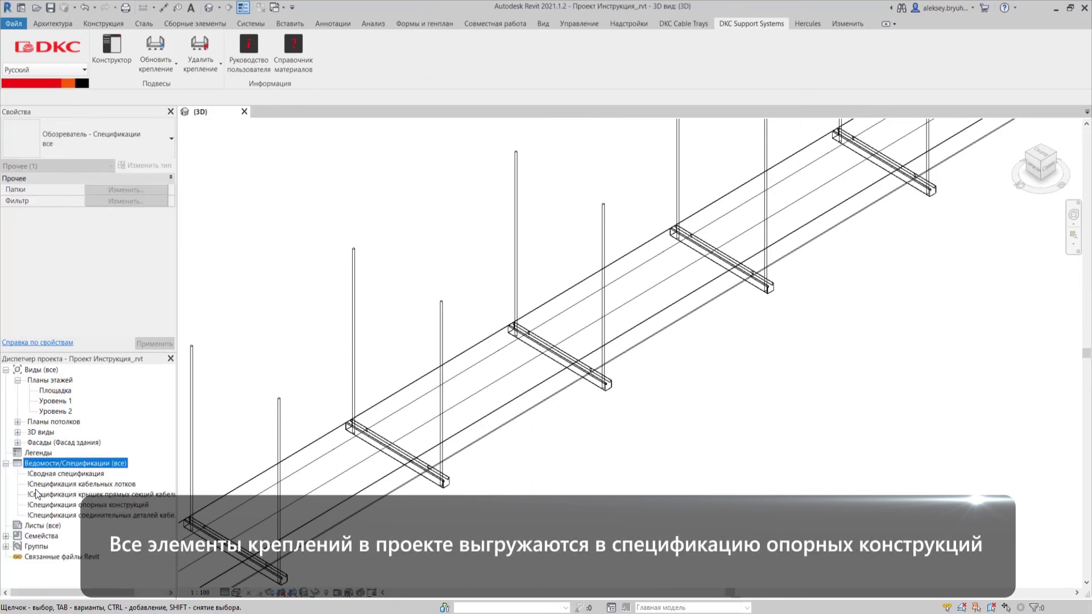
{"action": "double_click", "coordinate": [47, 505]}
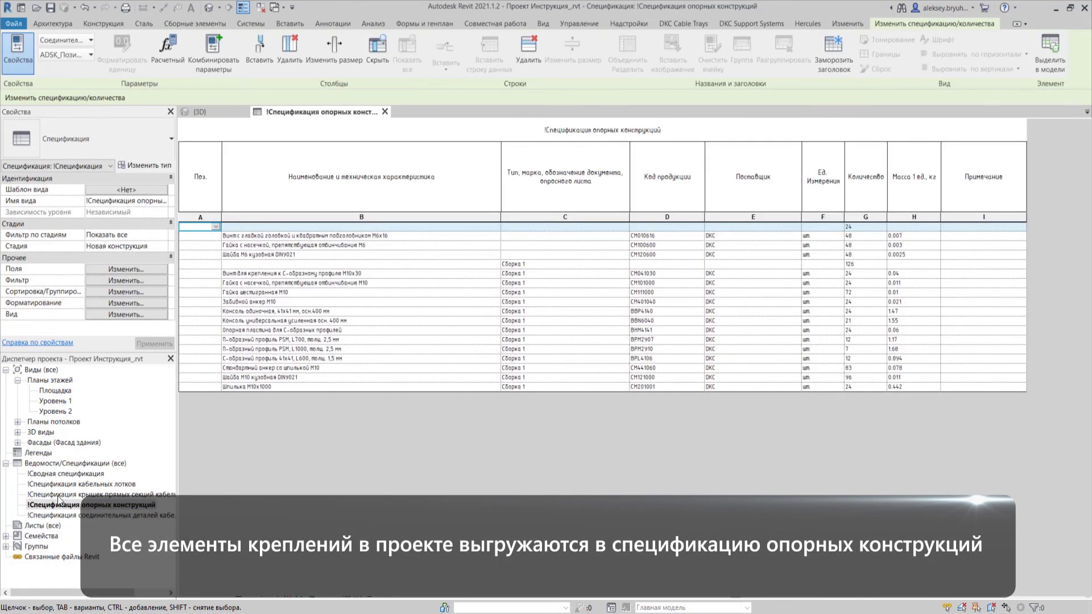